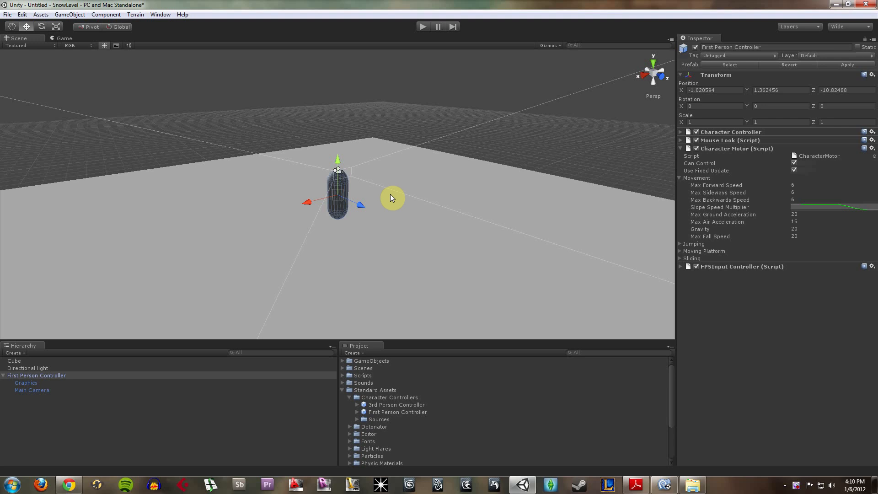
- Focus on the First Person Controller and show it in the Right side view of the scene
{"action": "left_click", "coordinate": [511, 152]}
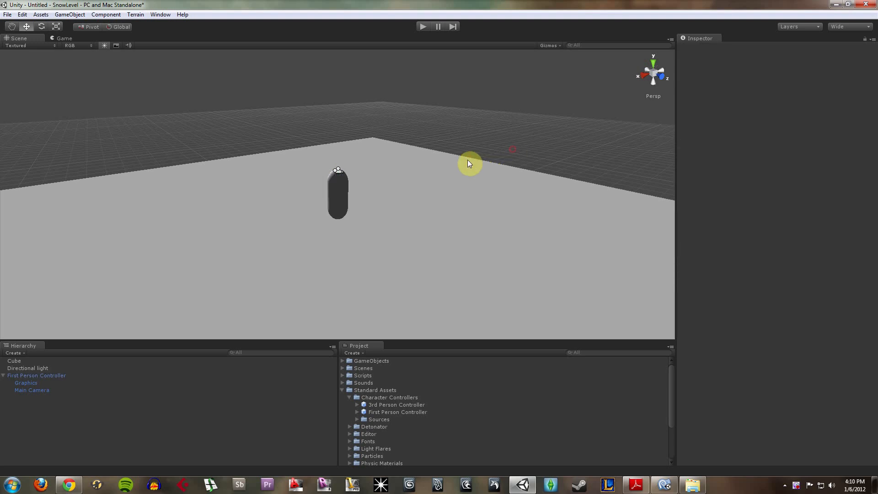
{"action": "left_click", "coordinate": [334, 196]}
{"action": "key", "text": "f"}
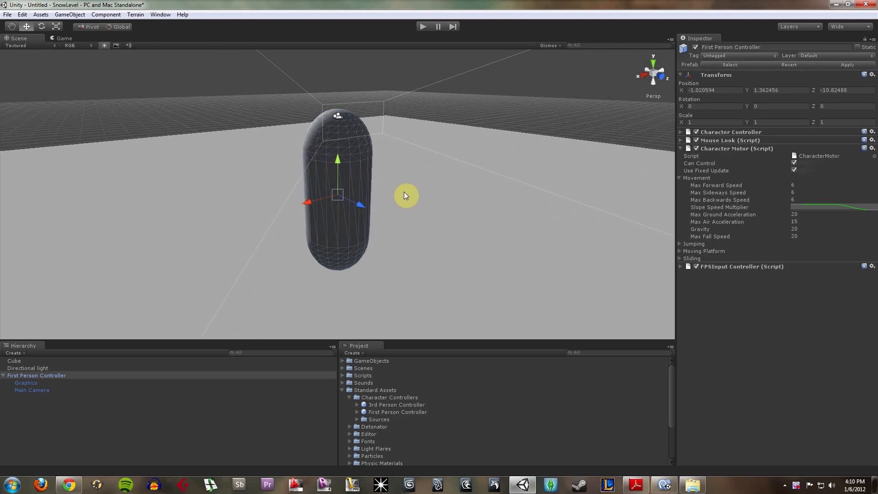
{"action": "left_click", "coordinate": [645, 75]}
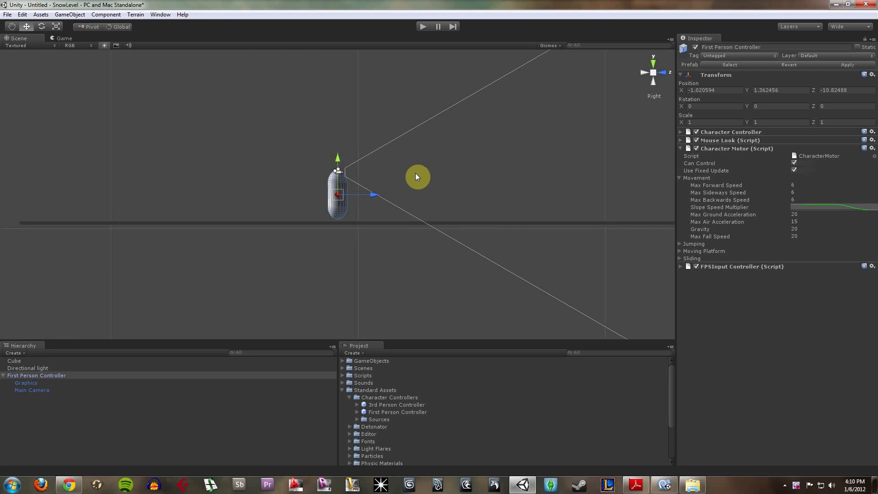
{"action": "left_click", "coordinate": [389, 182]}
{"action": "left_click", "coordinate": [349, 183]}
{"action": "scroll", "coordinate": [358, 183], "scroll_direction": "down", "scroll_amount": 1}
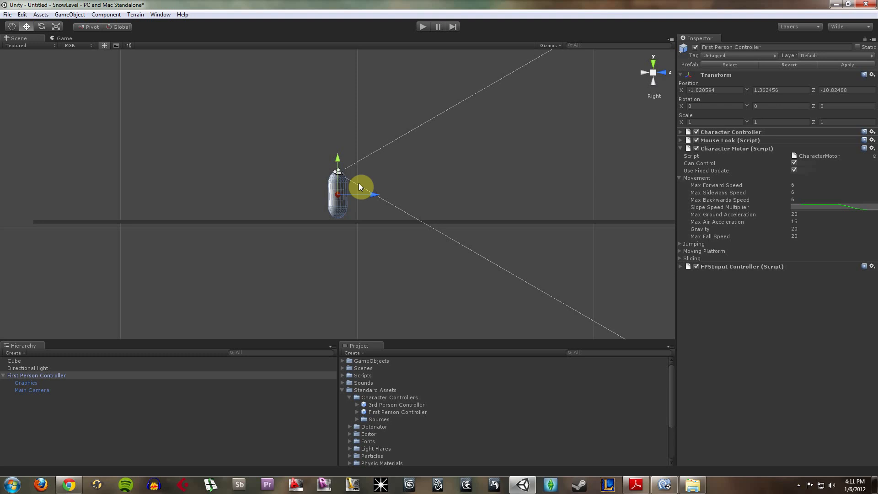
{"action": "scroll", "coordinate": [359, 183], "scroll_direction": "up", "scroll_amount": 1}
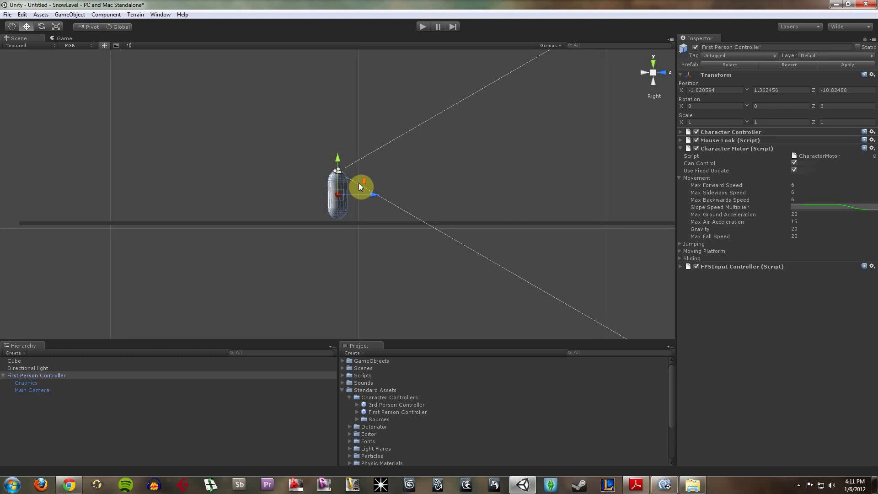
- Create an empty game object and move it just in front of the First Person Controller, to about Y 1.66, Z -9.98
{"action": "left_click", "coordinate": [76, 15]}
{"action": "left_click", "coordinate": [99, 25]}
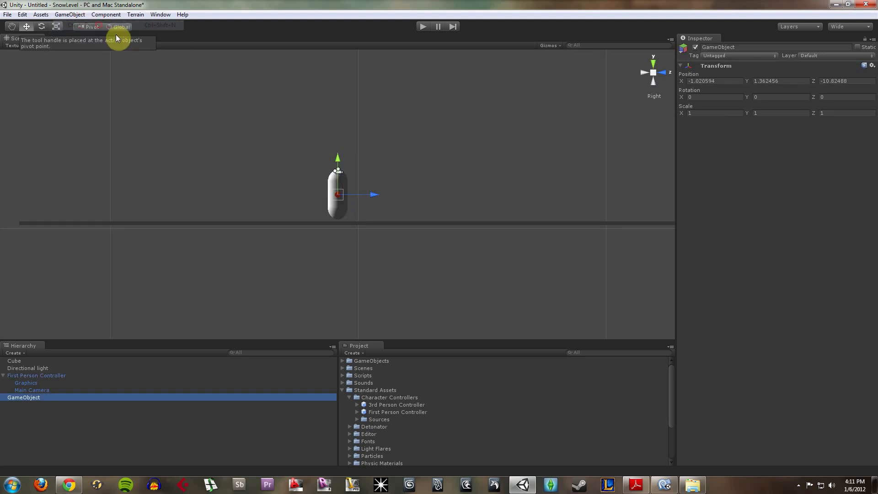
{"action": "left_click_drag", "start_coordinate": [369, 196], "coordinate": [391, 196]}
{"action": "left_click_drag", "start_coordinate": [360, 162], "coordinate": [359, 152]}
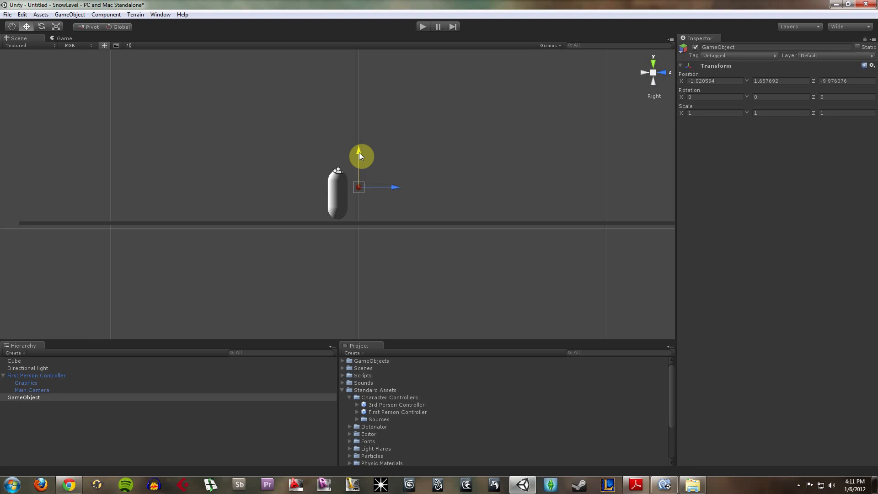
{"action": "left_click", "coordinate": [424, 159]}
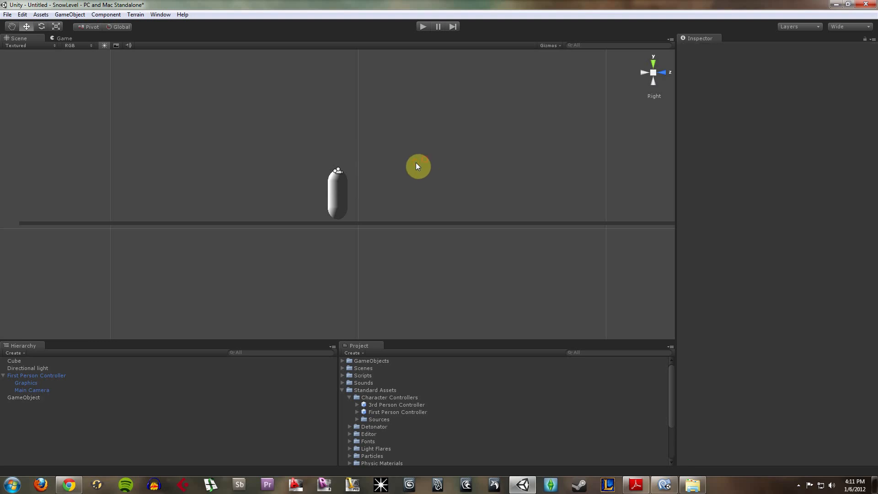
- Rename the empty game object as Spawnpoint
{"action": "left_click", "coordinate": [35, 398]}
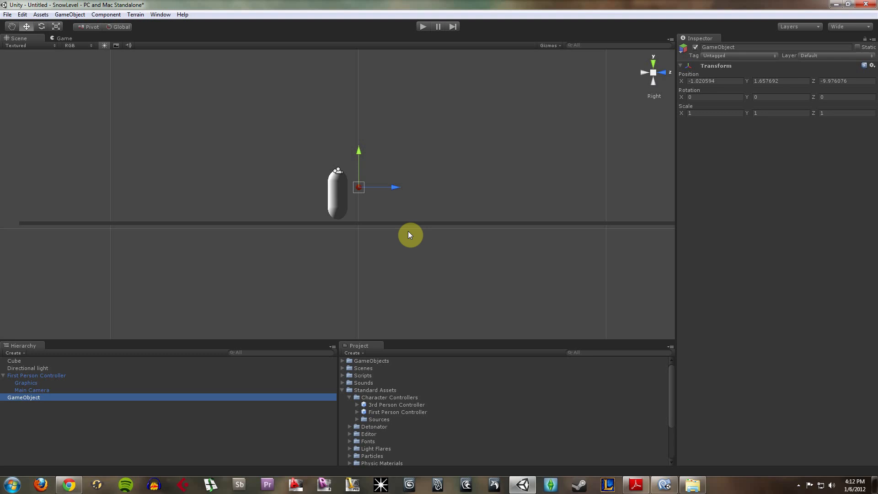
{"action": "left_click", "coordinate": [43, 399]}
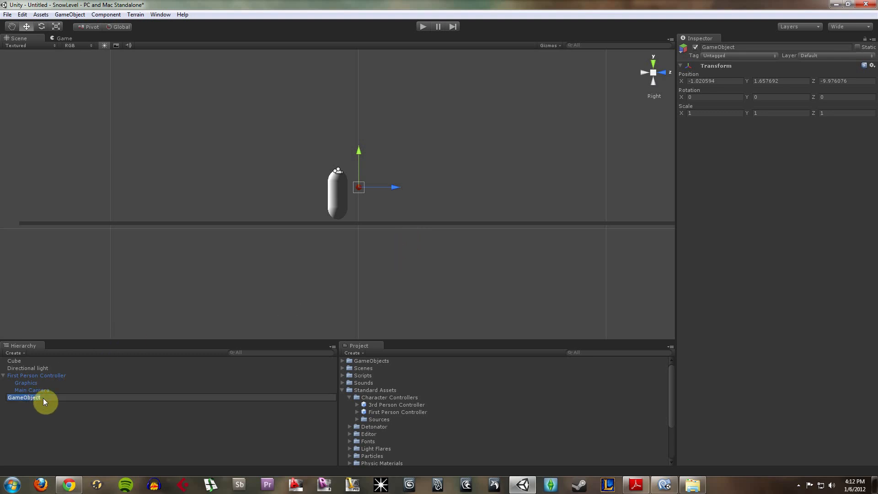
{"action": "type", "text": "Spawnpoint"}
{"action": "key", "text": "Return"}
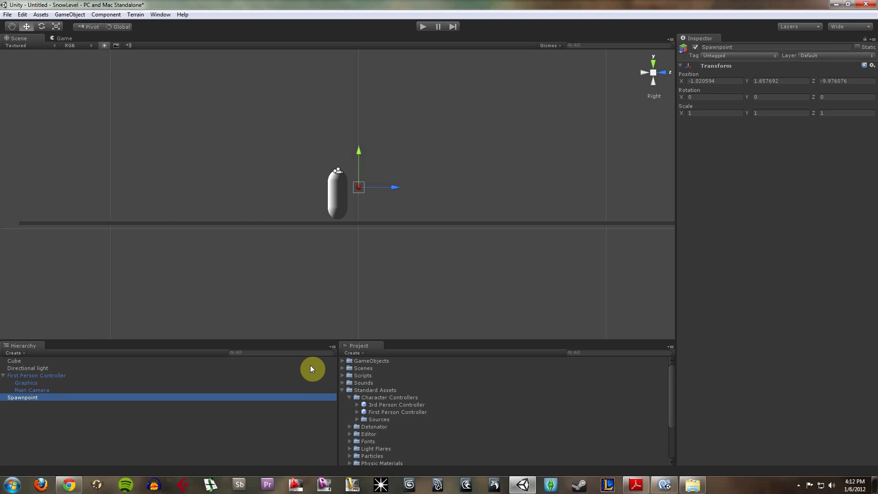
{"action": "left_click", "coordinate": [342, 361]}
{"action": "left_click", "coordinate": [343, 361]}
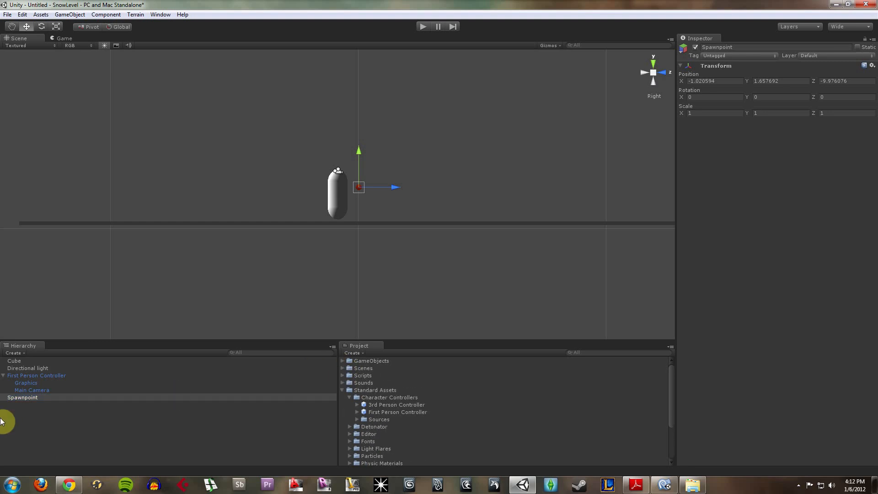
- Parent Spawnpoint to the Main Camera, accepting the loss of the prefab connection, and check the objects under First Person Controller
{"action": "left_click", "coordinate": [56, 421]}
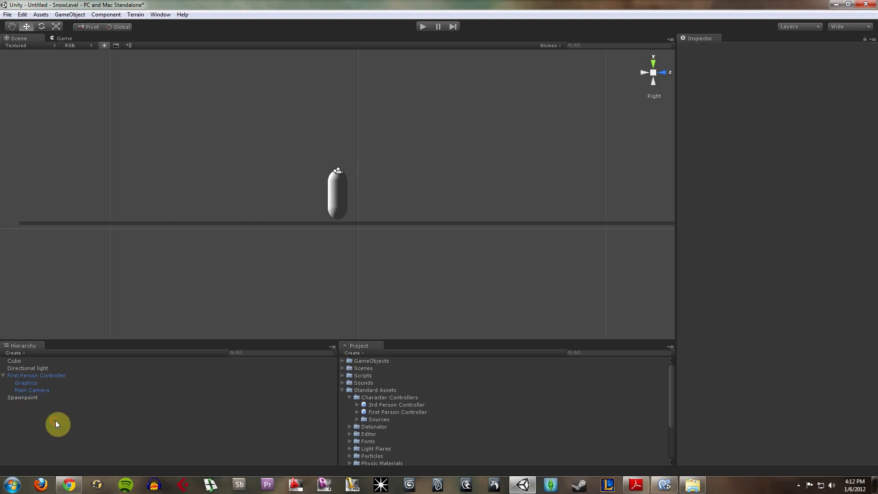
{"action": "left_click", "coordinate": [39, 392]}
{"action": "left_click", "coordinate": [35, 406]}
{"action": "left_click_drag", "start_coordinate": [36, 398], "coordinate": [40, 389]}
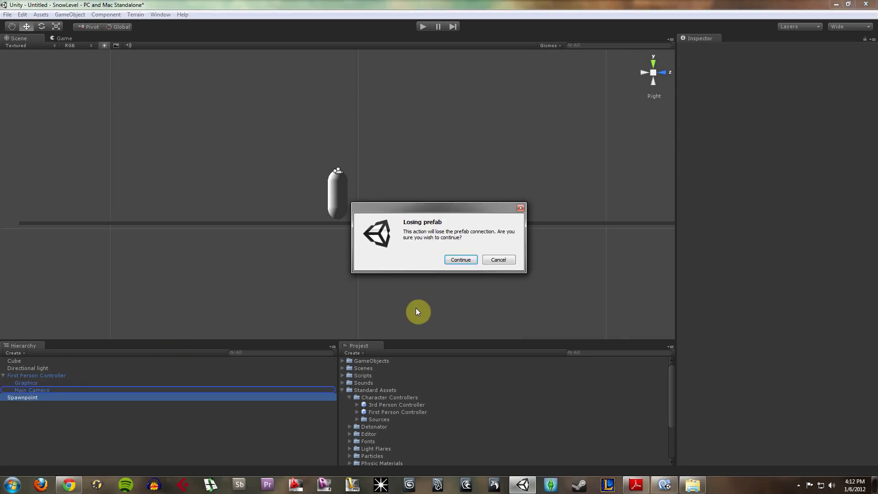
{"action": "left_click", "coordinate": [462, 261]}
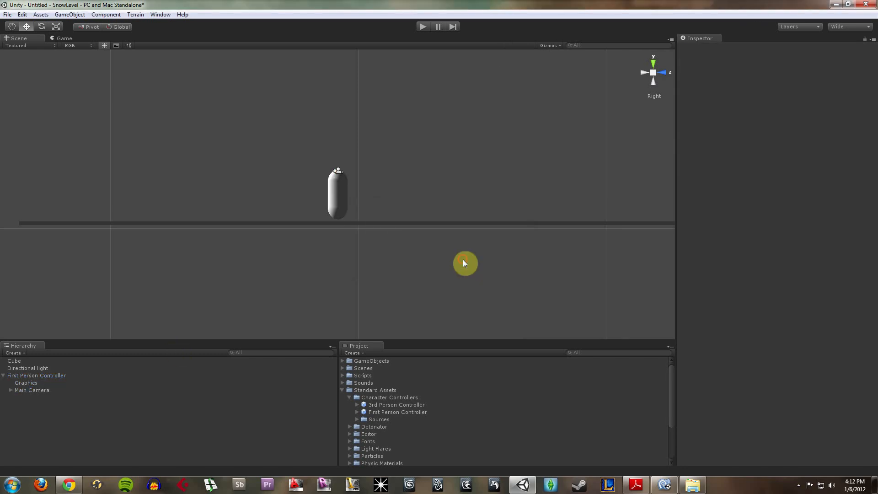
{"action": "left_click", "coordinate": [10, 390]}
{"action": "left_click", "coordinate": [33, 399]}
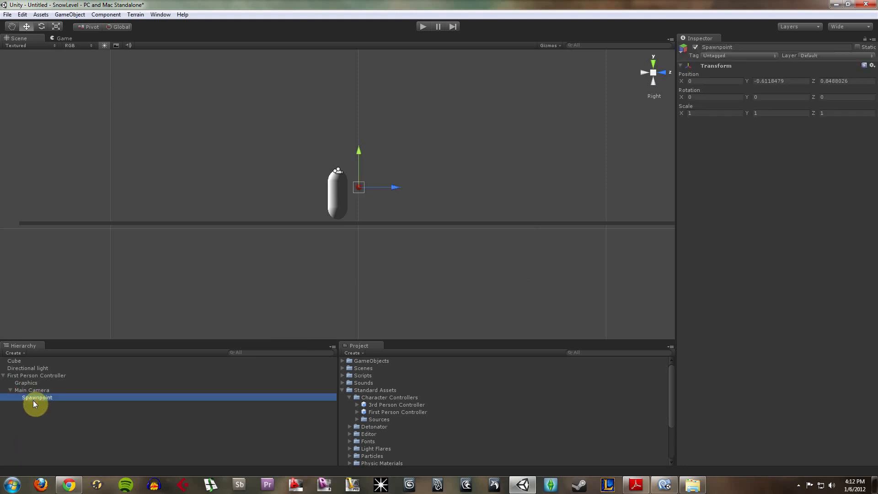
{"action": "left_click", "coordinate": [30, 376]}
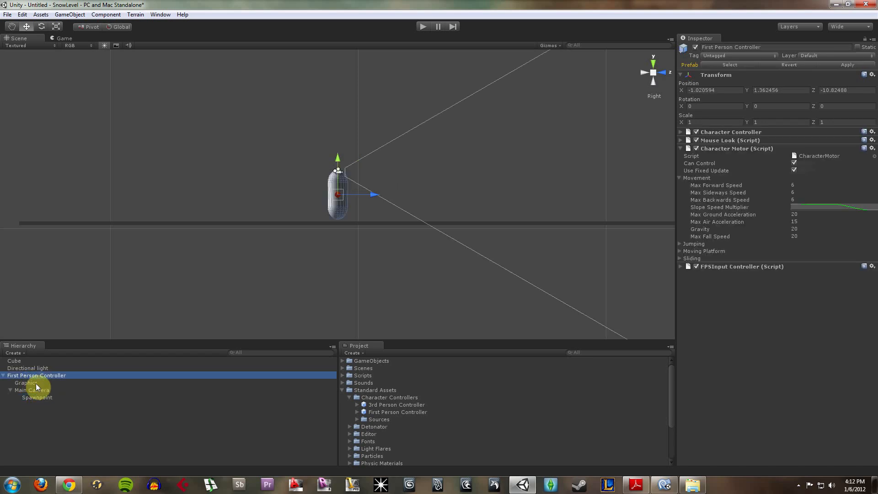
{"action": "left_click", "coordinate": [36, 384]}
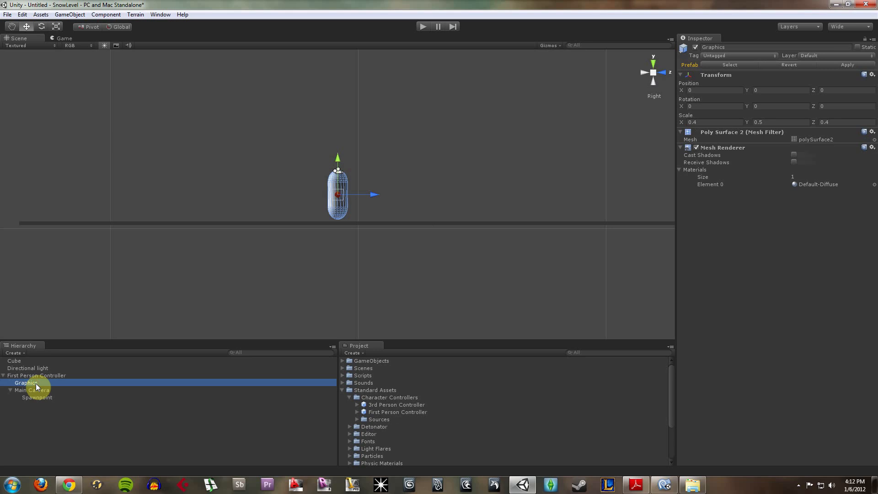
{"action": "left_click", "coordinate": [39, 389]}
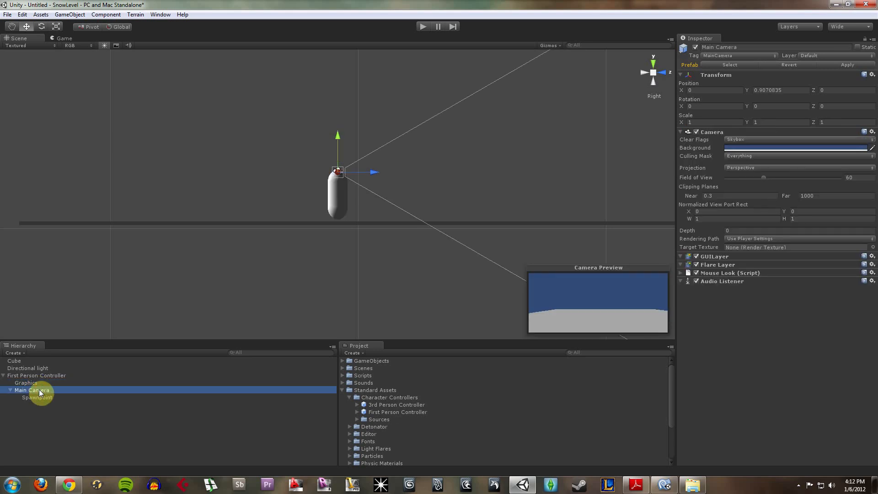
{"action": "left_click", "coordinate": [40, 398]}
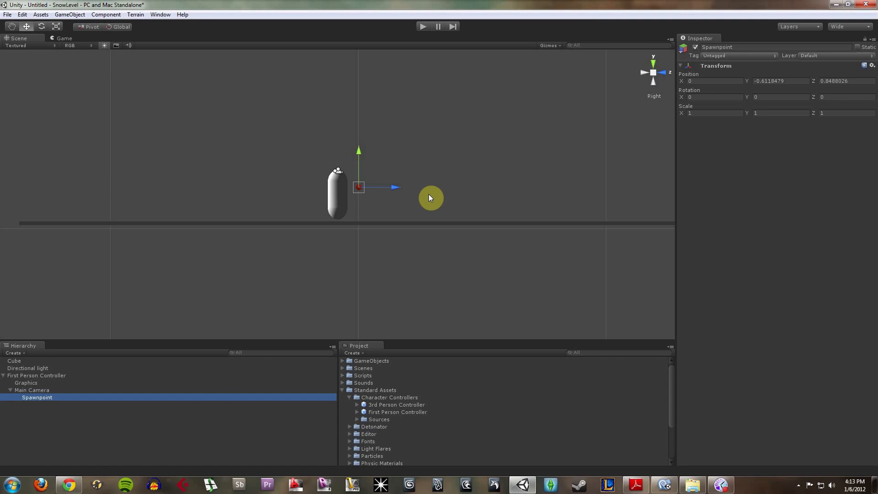
- Collapse Standard Assets, expand the Scripts folder and open the Projectile script in MonoDevelop
{"action": "left_click", "coordinate": [347, 391]}
{"action": "left_click", "coordinate": [345, 391]}
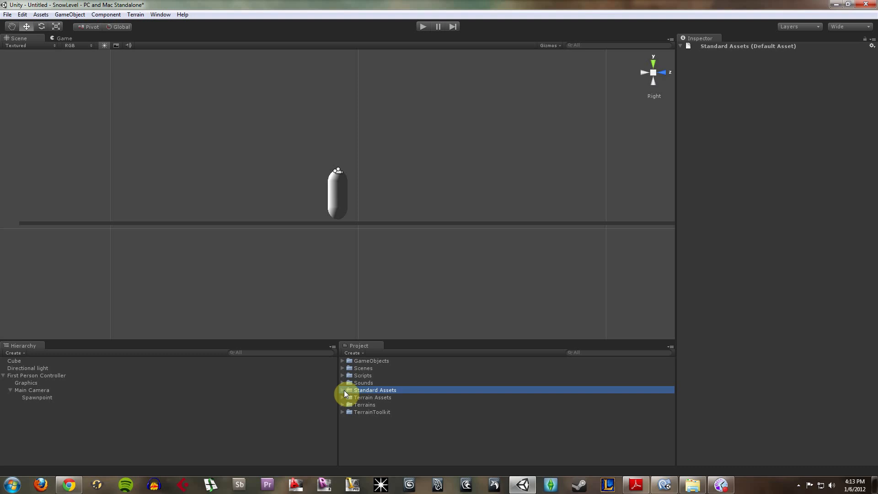
{"action": "left_click", "coordinate": [344, 375]}
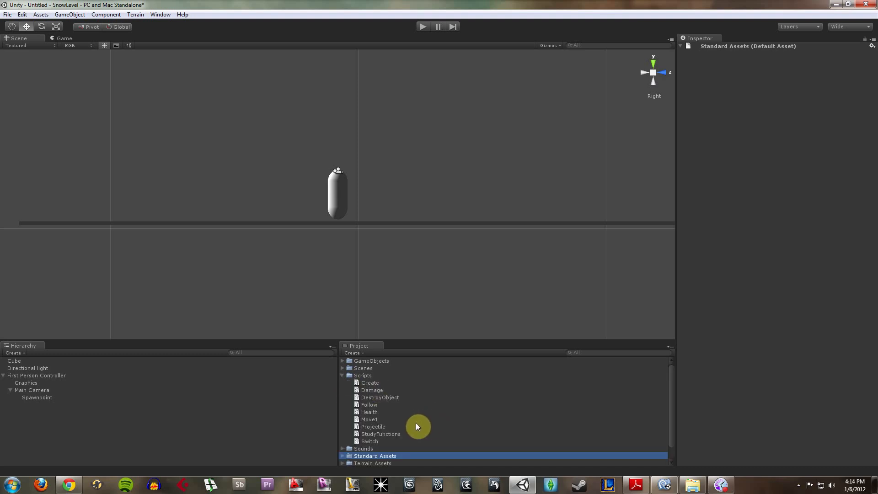
{"action": "left_click", "coordinate": [383, 426]}
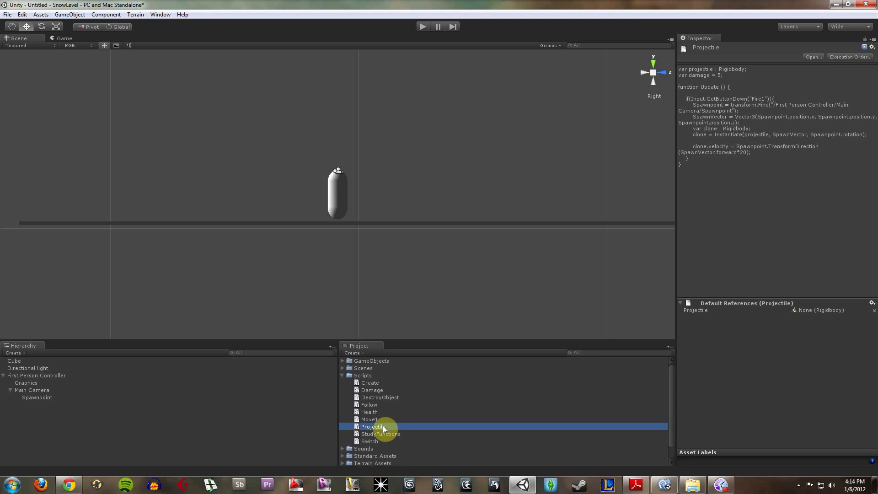
{"action": "double_click", "coordinate": [383, 426]}
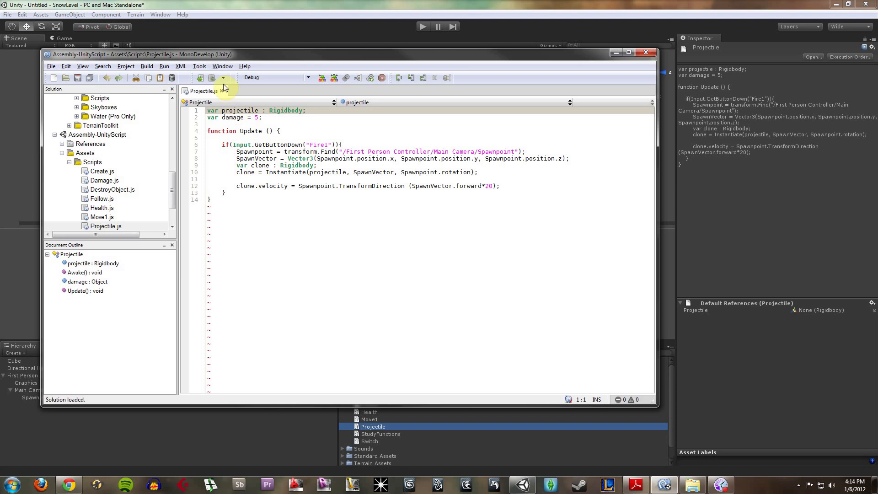
{"action": "left_click_drag", "start_coordinate": [238, 56], "coordinate": [243, 55]}
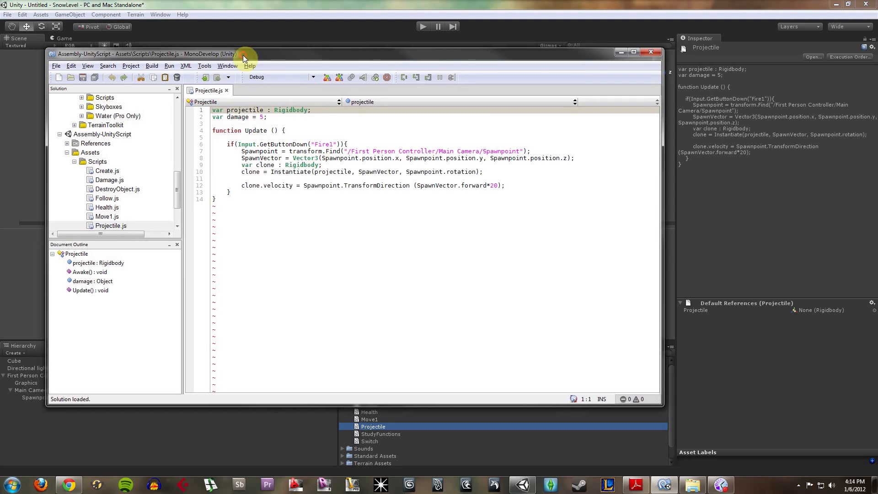
- Look up transform.Find from the Projectile script in the online Unity API reference and clear the search term
{"action": "left_click", "coordinate": [288, 151]}
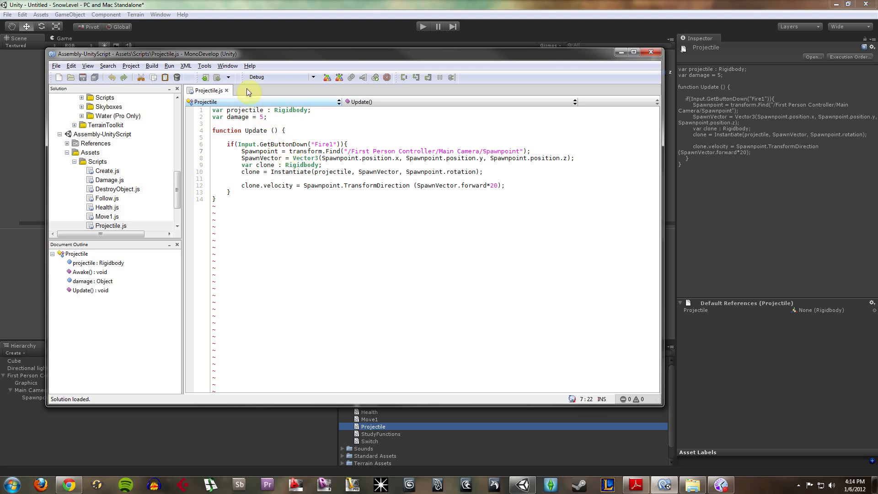
{"action": "left_click", "coordinate": [249, 67]}
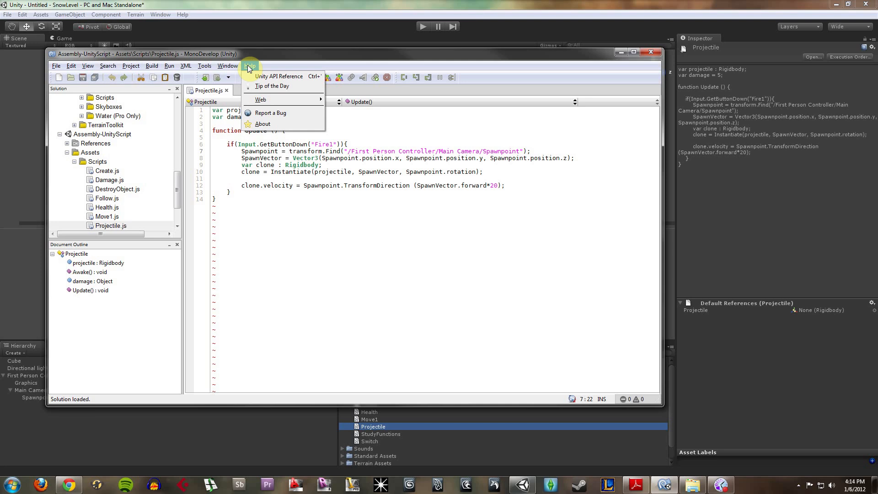
{"action": "left_click", "coordinate": [270, 76]}
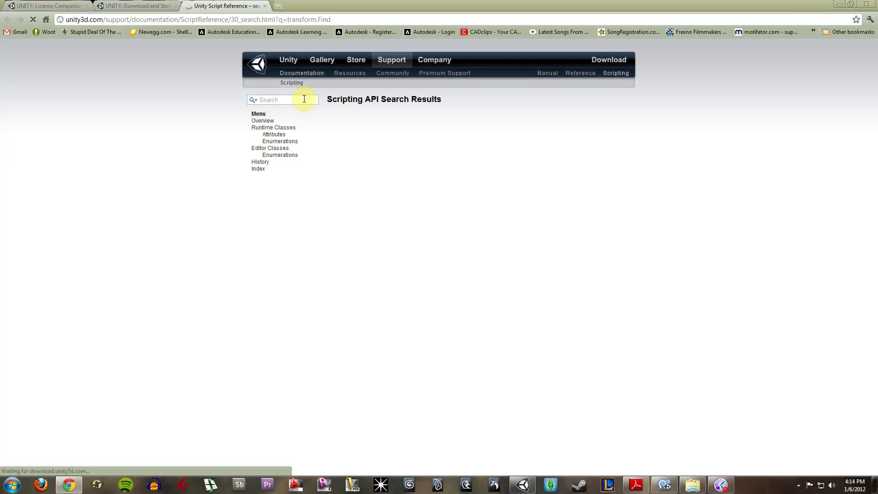
{"action": "left_click", "coordinate": [504, 130]}
{"action": "left_click", "coordinate": [504, 129]}
{"action": "left_click_drag", "start_coordinate": [304, 100], "coordinate": [188, 97]}
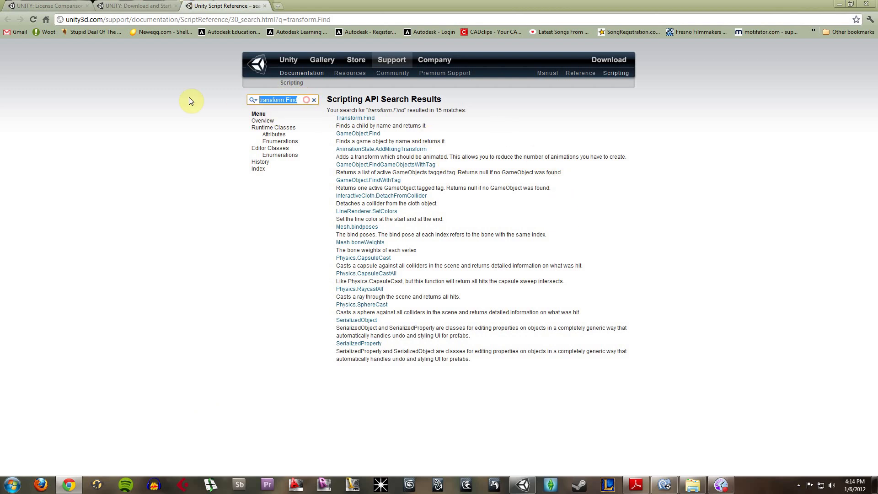
{"action": "key", "text": "ctrl+x"}
{"action": "left_click", "coordinate": [482, 137]}
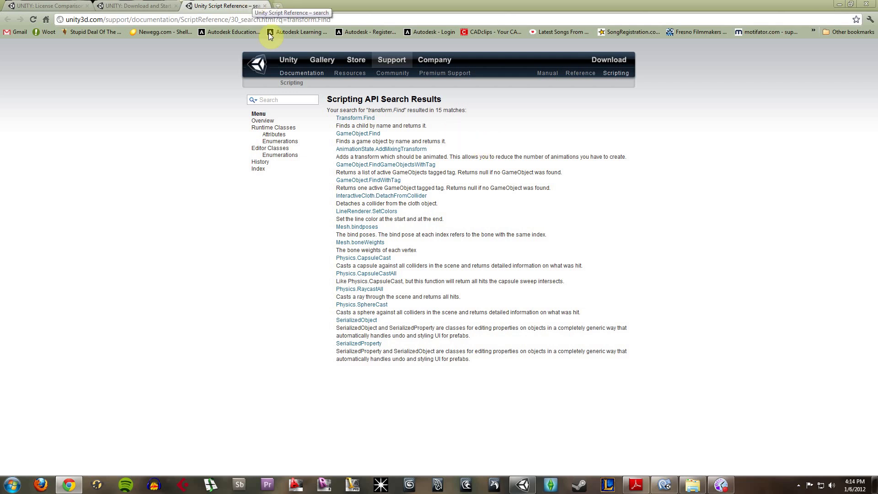
- Return to MonoDevelop to examine the variable declarations and the Fire1 condition of the Projectile script, and switch back to Unity
{"action": "left_click", "coordinate": [528, 484]}
{"action": "left_click", "coordinate": [665, 485]}
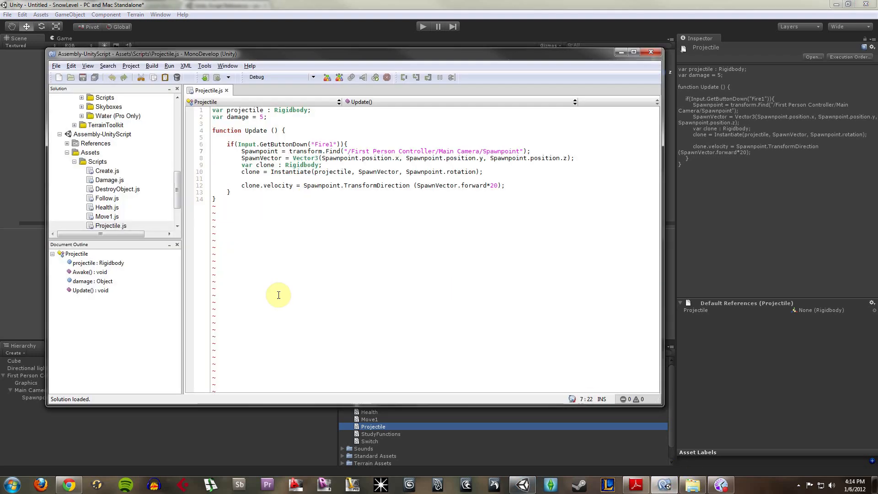
{"action": "left_click", "coordinate": [300, 111]}
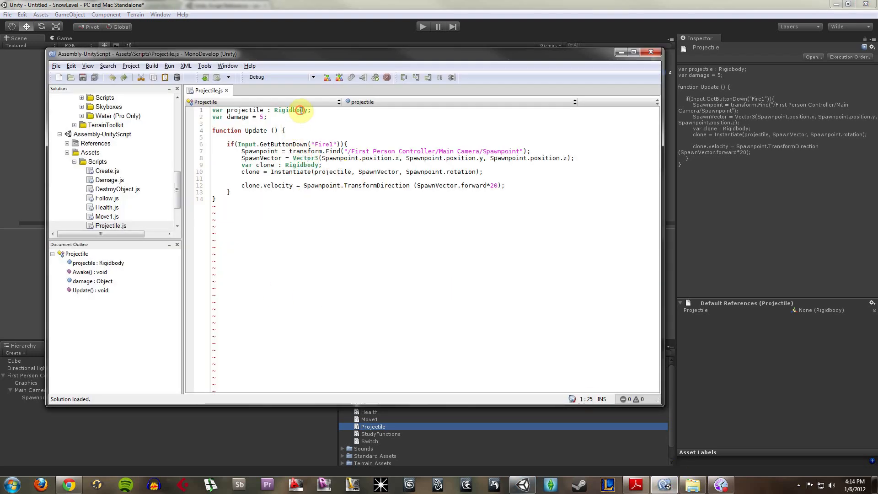
{"action": "left_click", "coordinate": [304, 118]}
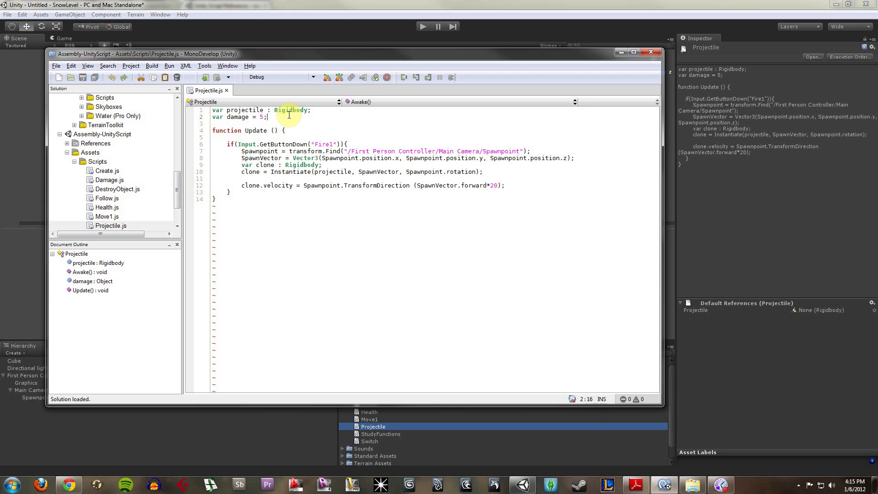
{"action": "left_click", "coordinate": [271, 144]}
{"action": "left_click", "coordinate": [294, 145]}
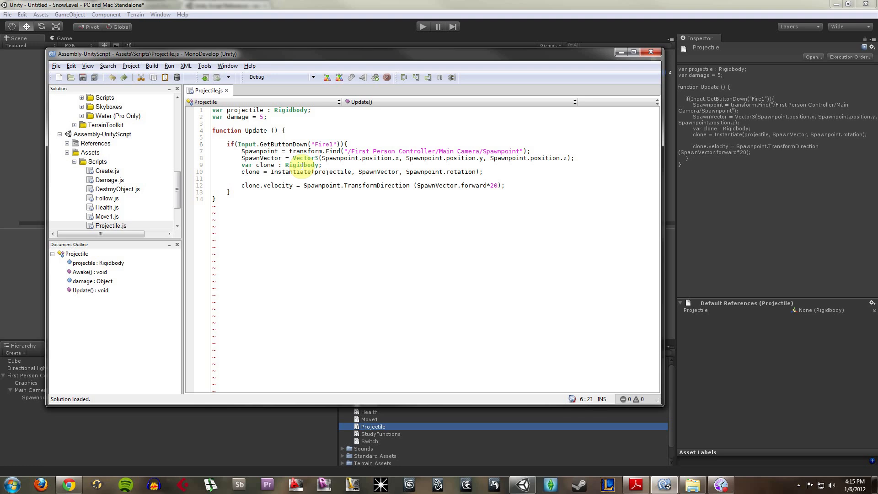
{"action": "key", "text": "alt+Tab"}
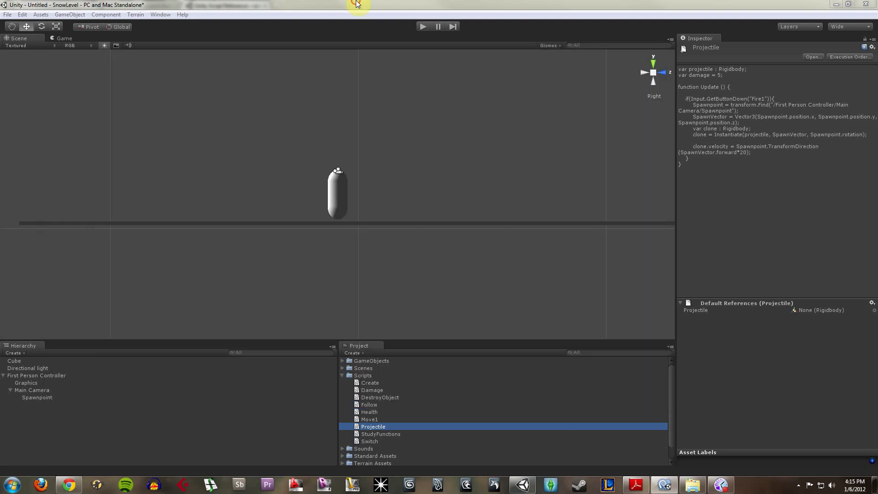
- Check the Spawnpoint's transform and the clone.velocity line of the Projectile script in MonoDevelop, and return to Unity
{"action": "left_click", "coordinate": [46, 400]}
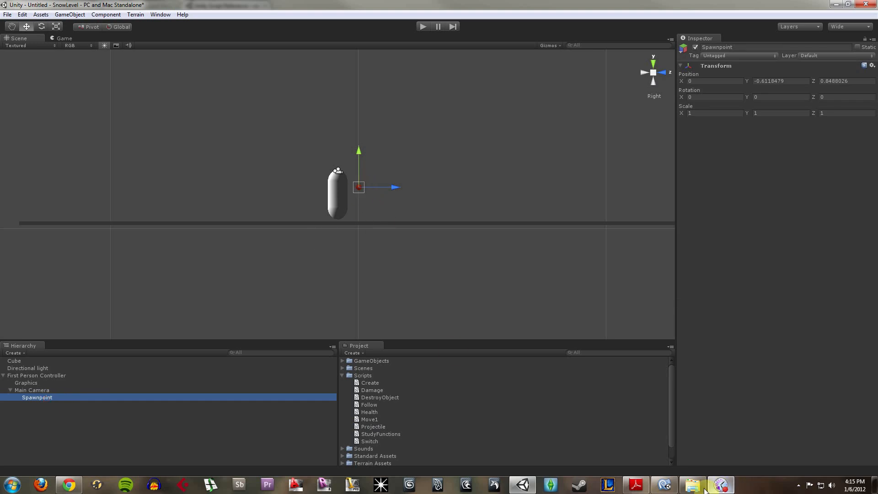
{"action": "left_click", "coordinate": [676, 488]}
{"action": "left_click", "coordinate": [270, 188]}
{"action": "left_click_drag", "start_coordinate": [267, 186], "coordinate": [313, 185]}
{"action": "left_click", "coordinate": [312, 185]}
{"action": "left_click", "coordinate": [347, 185]}
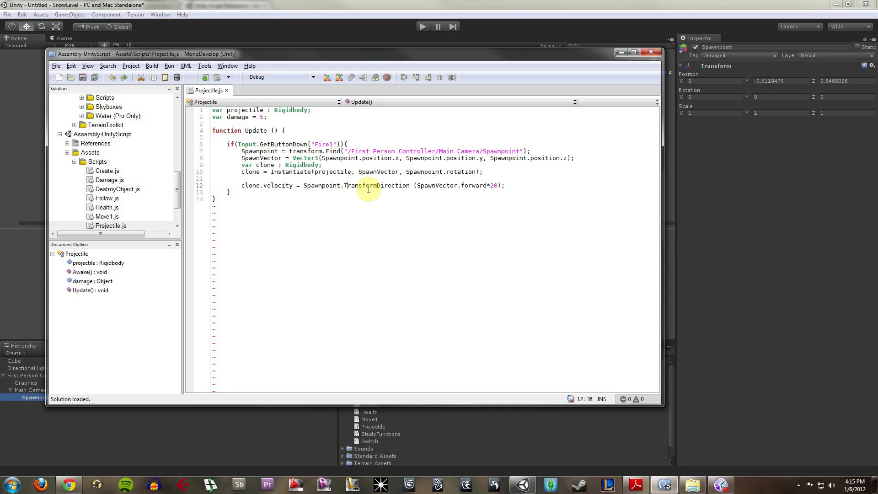
{"action": "left_click", "coordinate": [356, 5]}
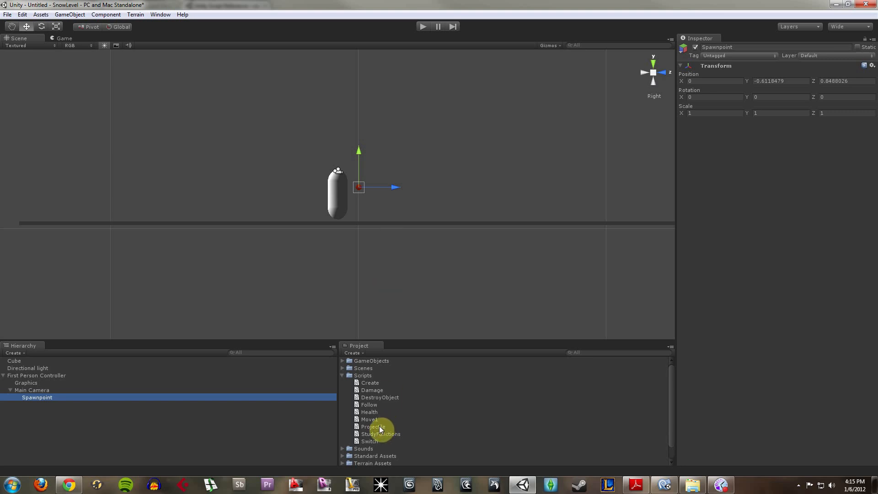
- Attach the Projectile script to First Person Controller and select its Projectile rigidbody property
{"action": "left_click_drag", "start_coordinate": [378, 428], "coordinate": [46, 374]}
{"action": "left_click", "coordinate": [46, 374]}
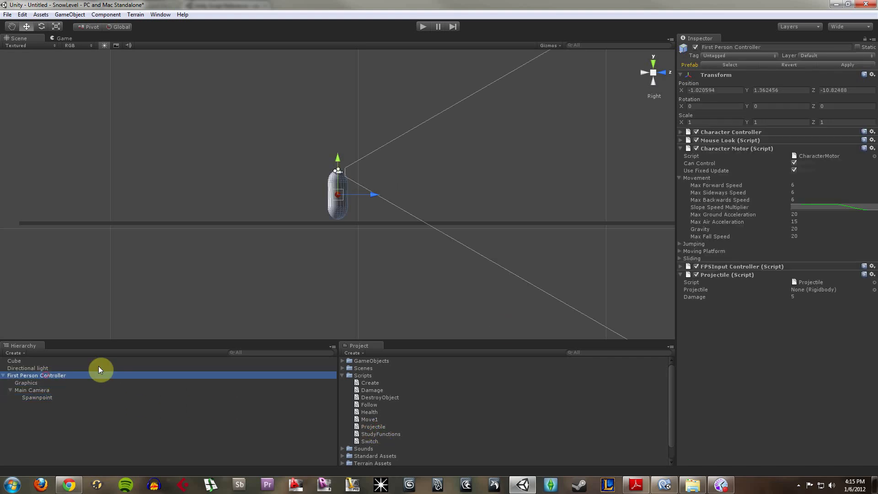
{"action": "left_click", "coordinate": [780, 320]}
{"action": "left_click", "coordinate": [809, 288]}
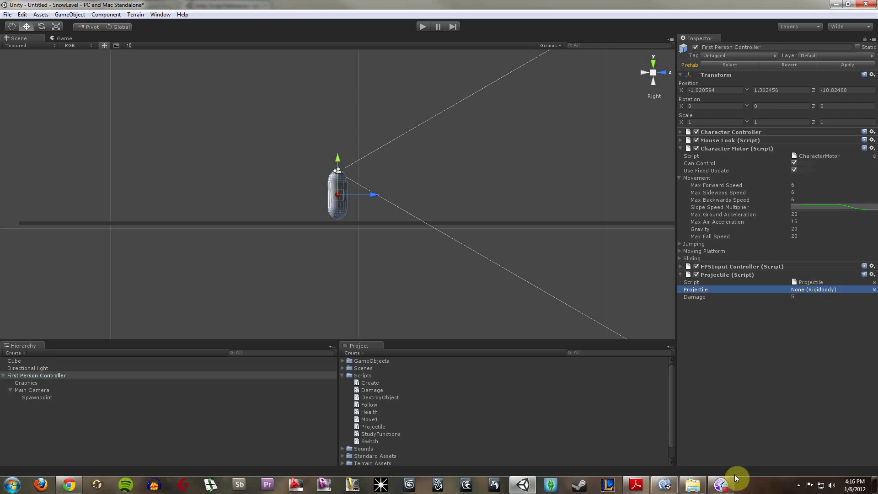
- Switch to MonoDevelop to examine the Update function and the projectile Rigidbody declaration, and return to Unity
{"action": "left_click", "coordinate": [665, 485]}
{"action": "left_click_drag", "start_coordinate": [323, 111], "coordinate": [294, 131]}
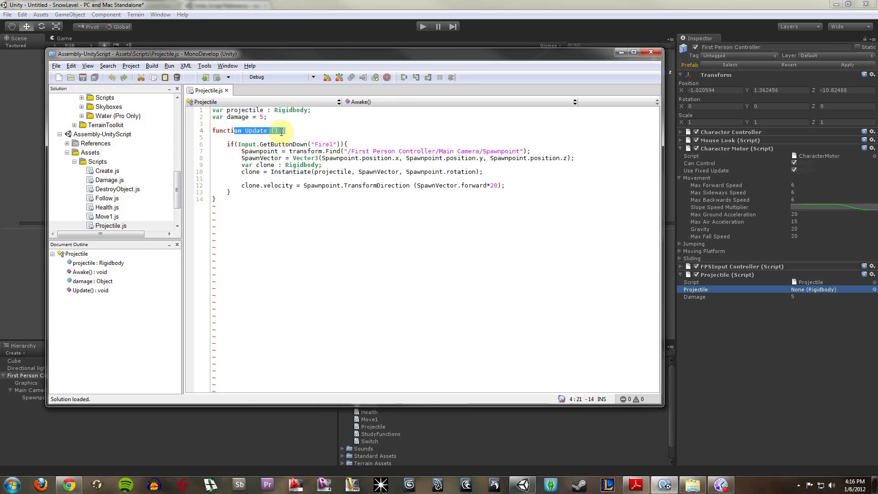
{"action": "triple_click", "coordinate": [278, 131]}
{"action": "left_click", "coordinate": [225, 132]}
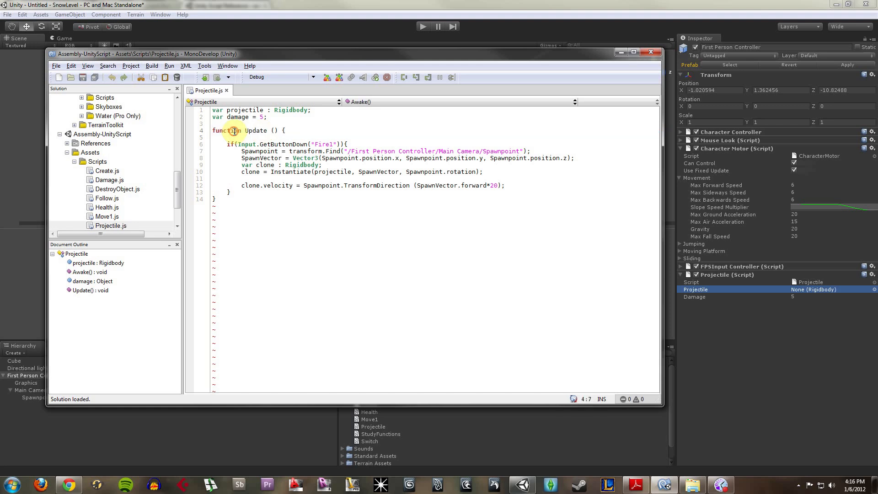
{"action": "left_click_drag", "start_coordinate": [216, 131], "coordinate": [285, 129]}
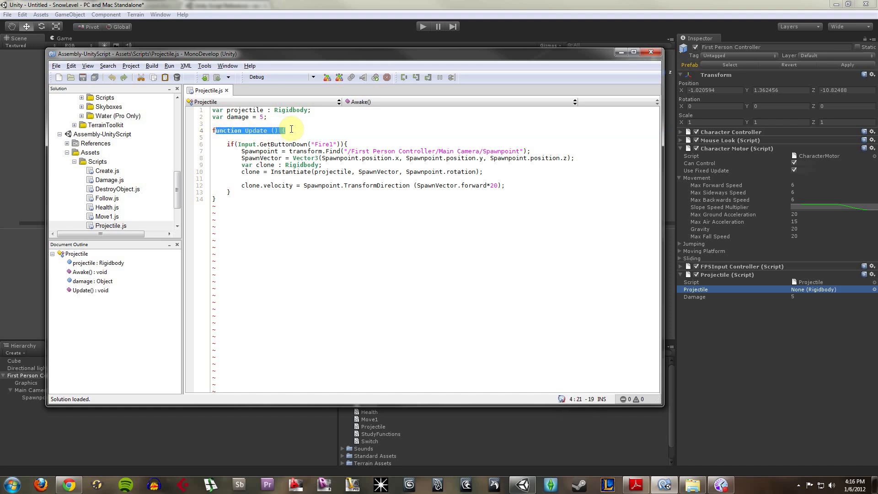
{"action": "left_click", "coordinate": [287, 131]}
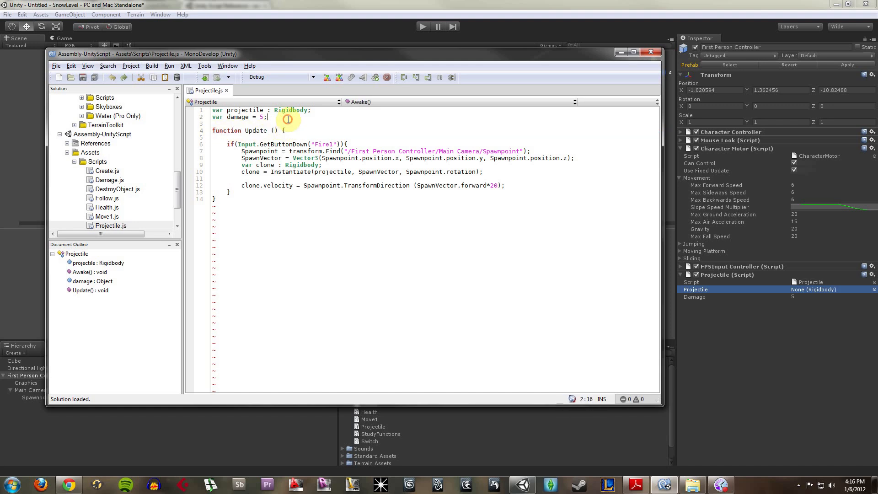
{"action": "left_click_drag", "start_coordinate": [312, 110], "coordinate": [212, 111]}
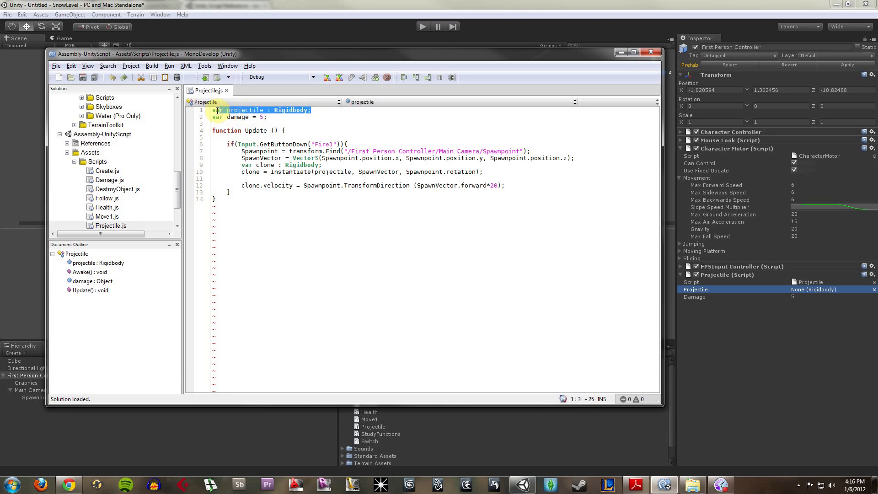
{"action": "left_click", "coordinate": [308, 111]}
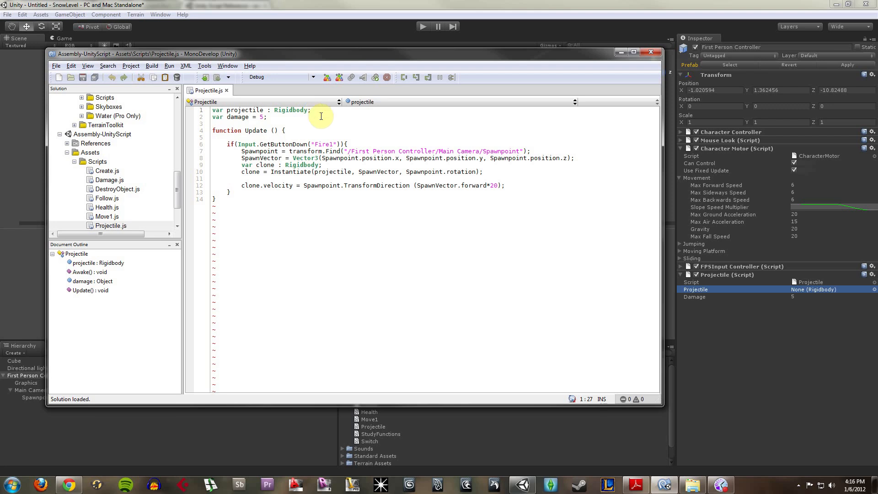
{"action": "left_click_drag", "start_coordinate": [313, 111], "coordinate": [188, 106]}
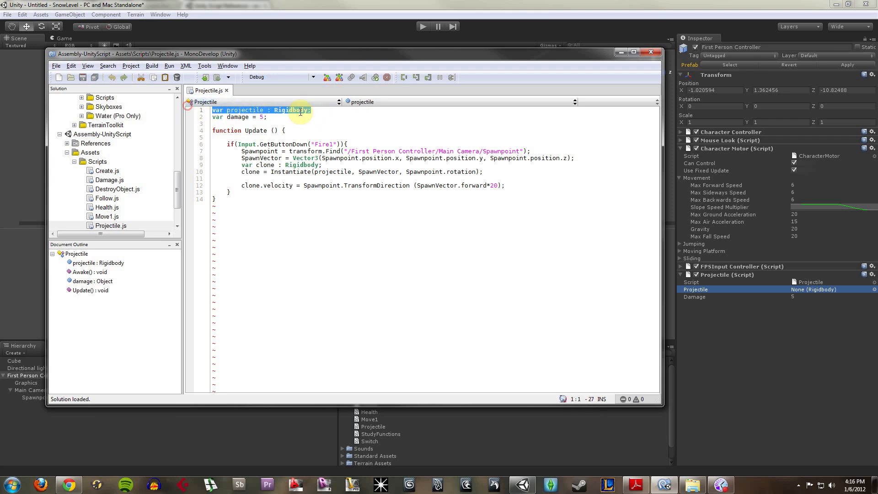
{"action": "left_click", "coordinate": [324, 111]}
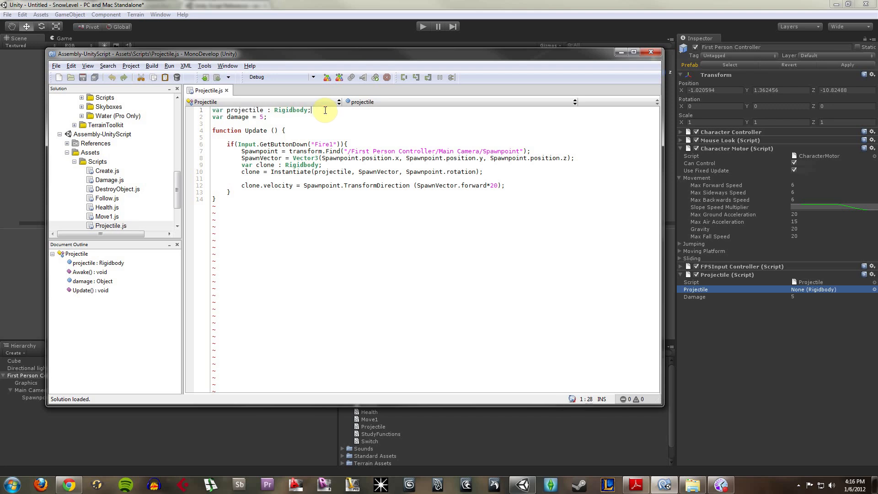
{"action": "left_click_drag", "start_coordinate": [271, 111], "coordinate": [312, 110]}
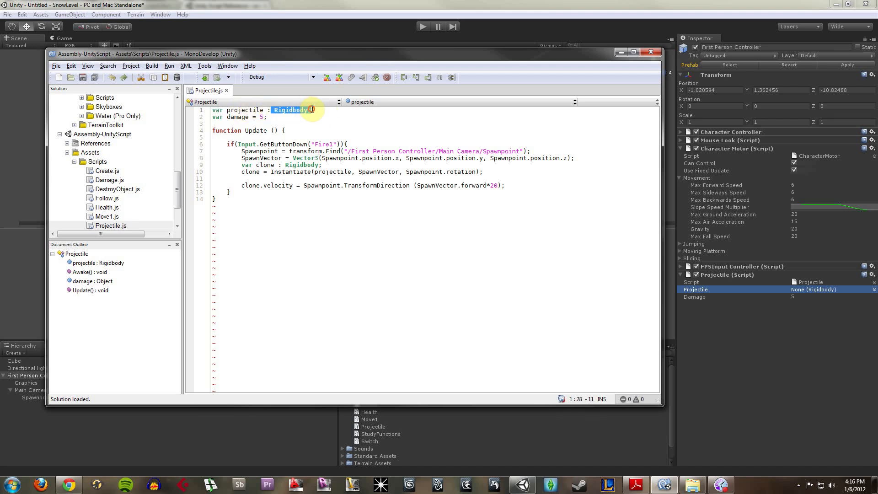
{"action": "left_click", "coordinate": [382, 5]}
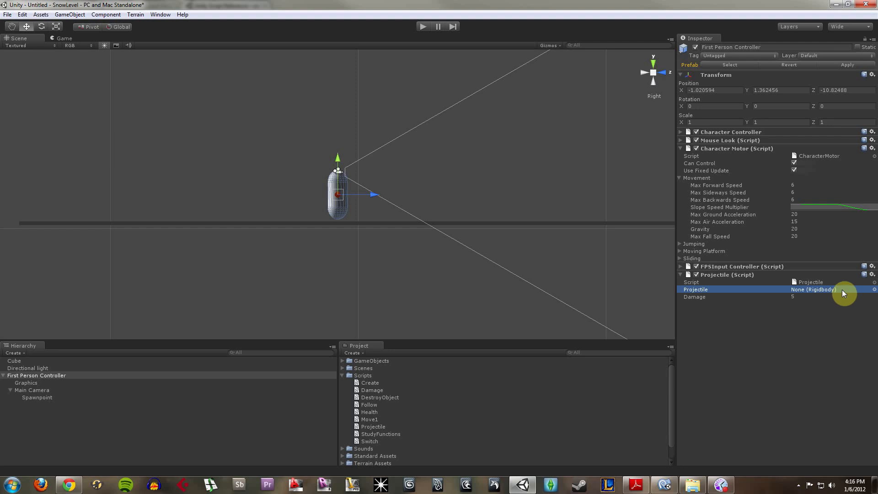
- Browse the rigidbody choices for the Projectile property, and inspect the Fireball prefab's components in the GameObjects folder
{"action": "left_click", "coordinate": [873, 290]}
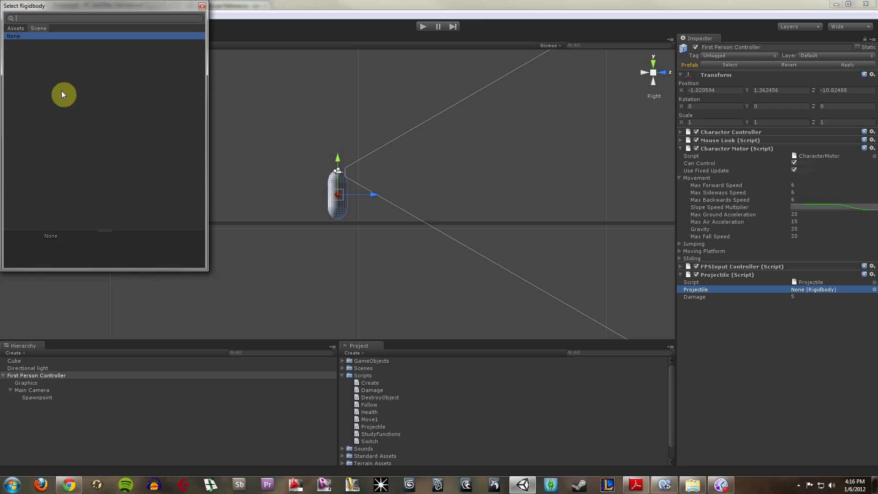
{"action": "left_click", "coordinate": [203, 6]}
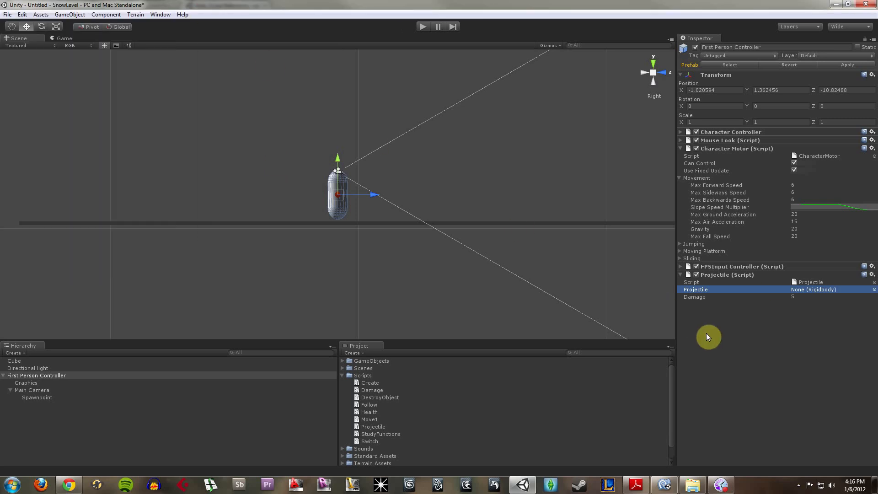
{"action": "left_click", "coordinate": [343, 375]}
{"action": "left_click", "coordinate": [342, 361]}
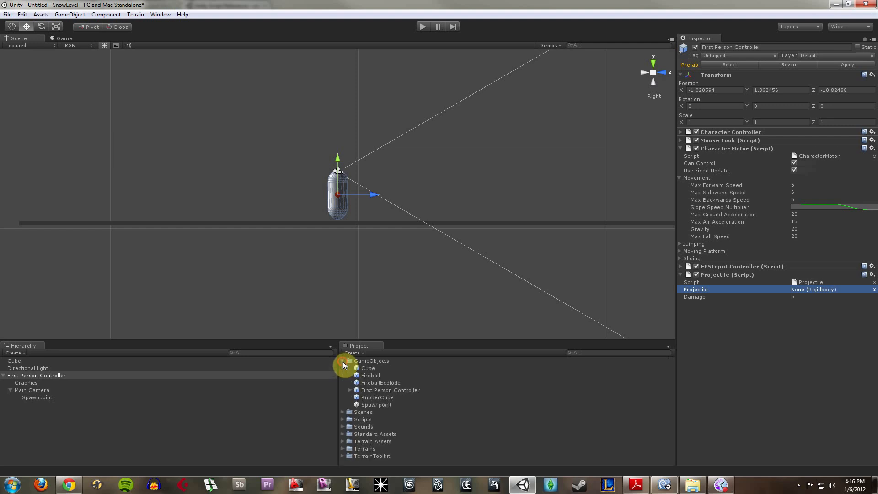
{"action": "left_click", "coordinate": [375, 376]}
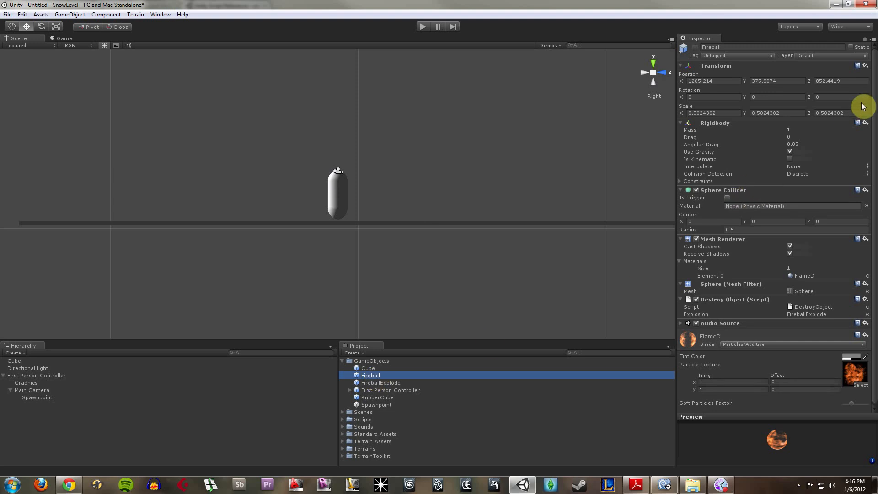
{"action": "left_click_drag", "start_coordinate": [875, 92], "coordinate": [876, 153]}
- Place a temporary Fireball in the scene to examine it up close, and delete it
{"action": "left_click_drag", "start_coordinate": [379, 374], "coordinate": [455, 177]}
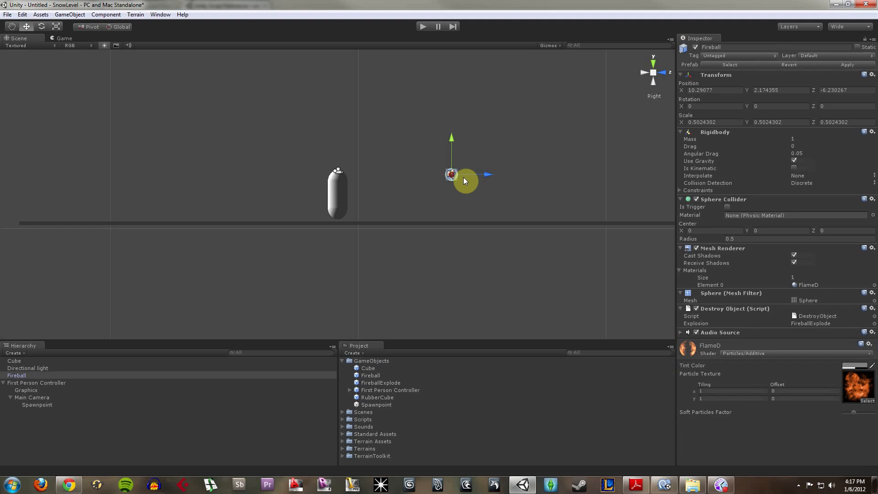
{"action": "key", "text": "f"}
{"action": "left_click", "coordinate": [437, 171]}
{"action": "left_click", "coordinate": [355, 203]}
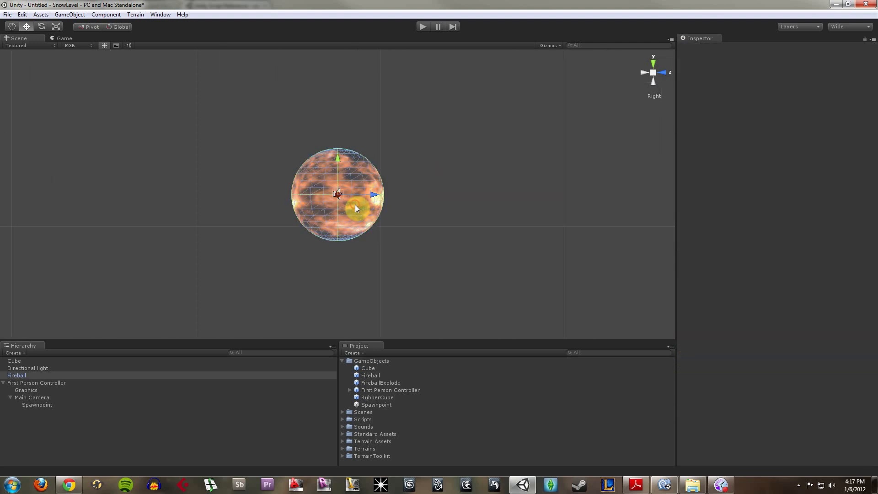
{"action": "left_click_drag", "start_coordinate": [411, 220], "coordinate": [432, 219], "text": "alt"}
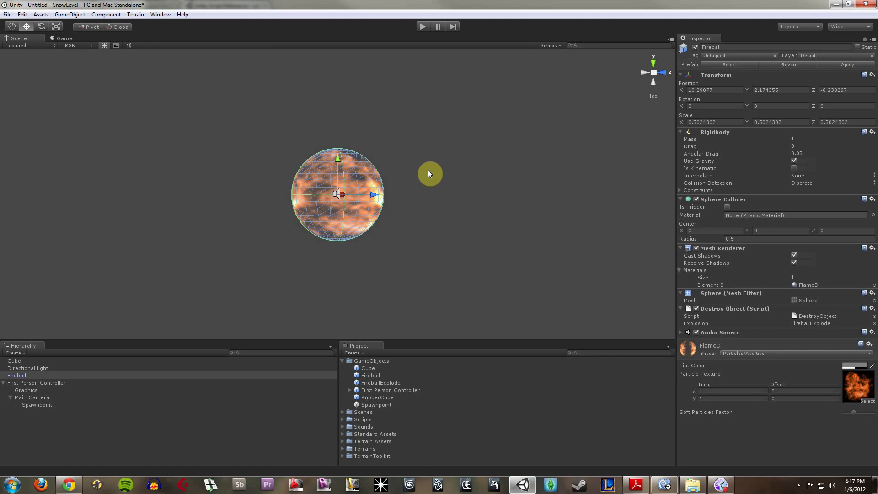
{"action": "key", "text": "Delete"}
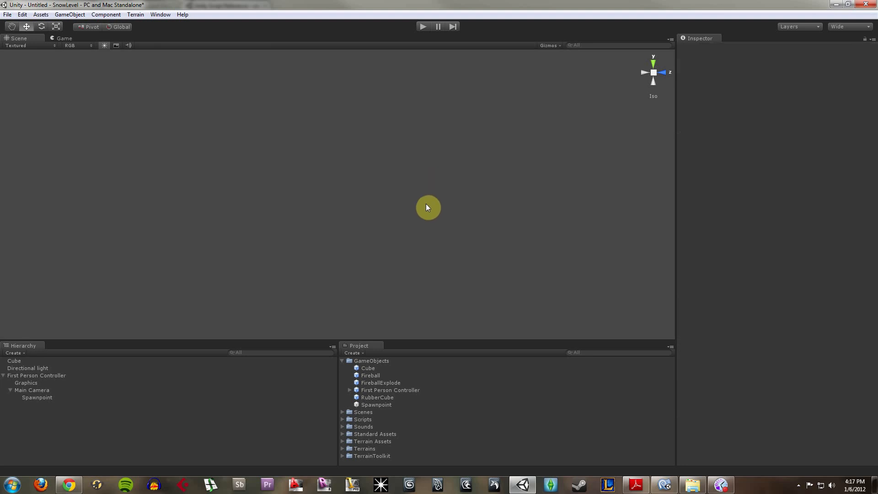
- Assign the Fireball prefab as the Projectile rigidbody of First Person Controller's Projectile script
{"action": "left_click_drag", "start_coordinate": [366, 298], "coordinate": [185, 240], "text": "alt"}
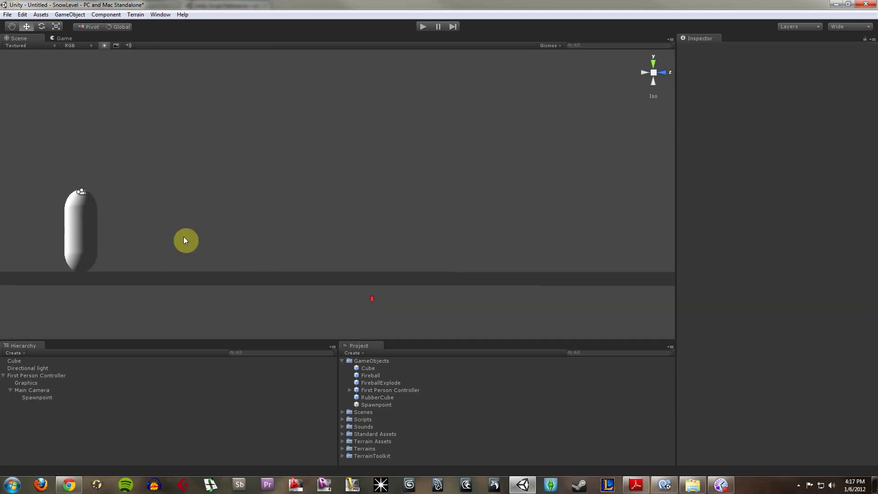
{"action": "left_click", "coordinate": [81, 235]}
{"action": "left_click_drag", "start_coordinate": [383, 171], "coordinate": [430, 170], "text": "alt"}
{"action": "middle_click_drag", "start_coordinate": [372, 172], "coordinate": [421, 171]}
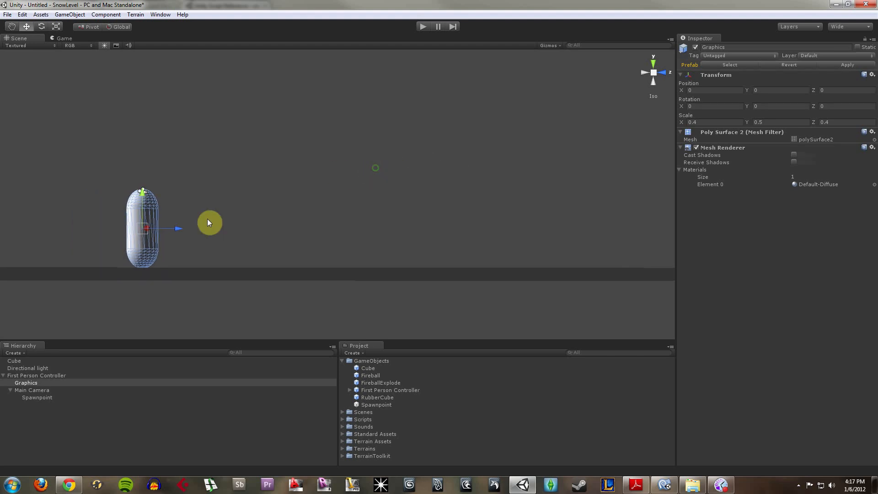
{"action": "left_click", "coordinate": [54, 376]}
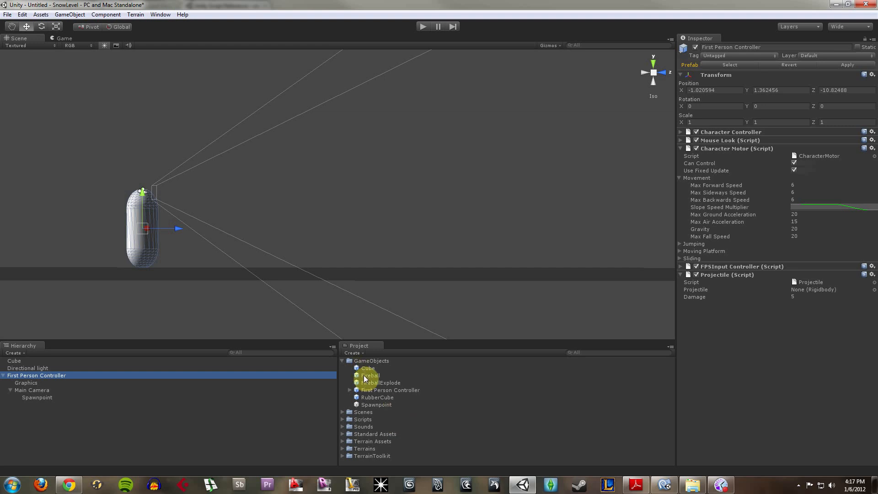
{"action": "left_click_drag", "start_coordinate": [364, 375], "coordinate": [814, 290]}
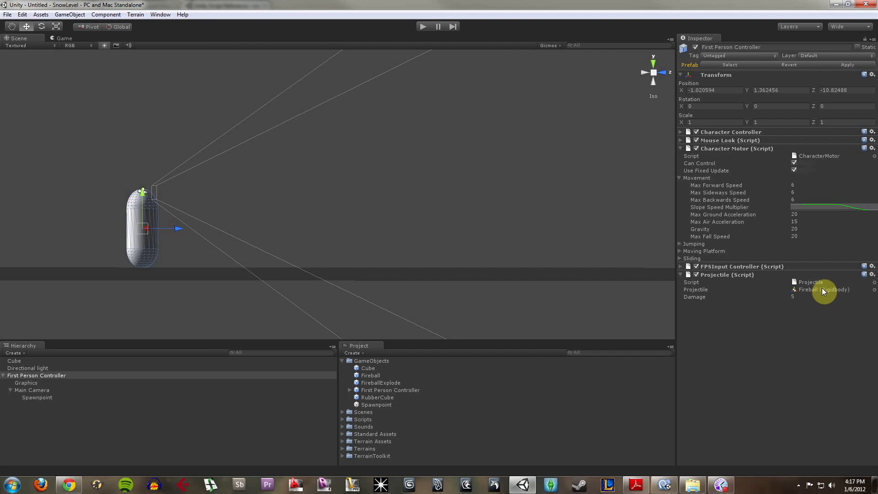
- Create a temporary empty game object to browse the addable component types, and delete it before reselecting the Fireball prefab
{"action": "left_click", "coordinate": [373, 376]}
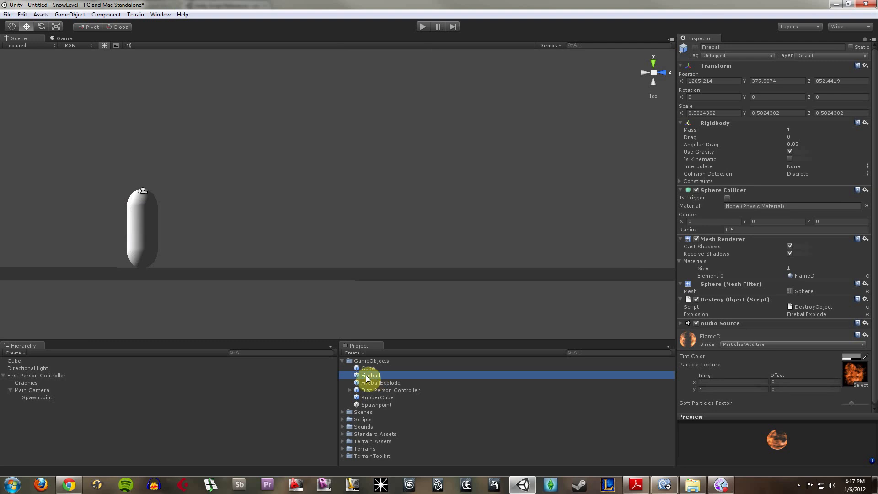
{"action": "left_click", "coordinate": [70, 14]}
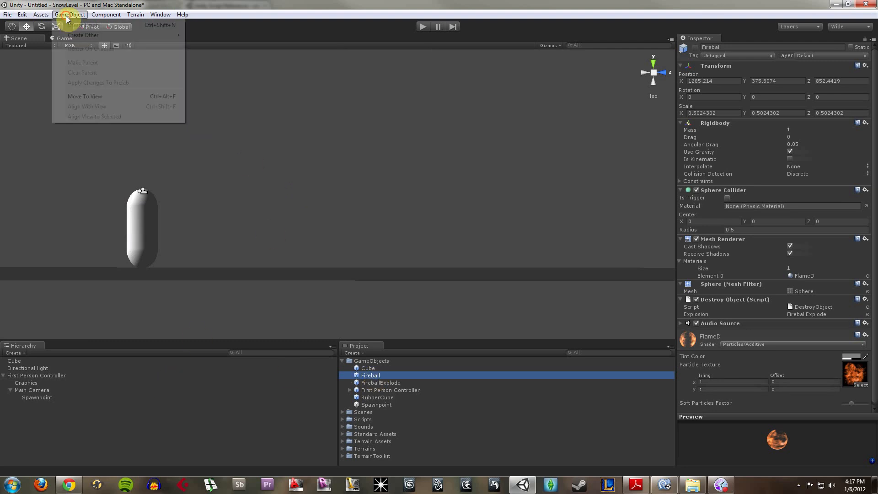
{"action": "left_click", "coordinate": [78, 26]}
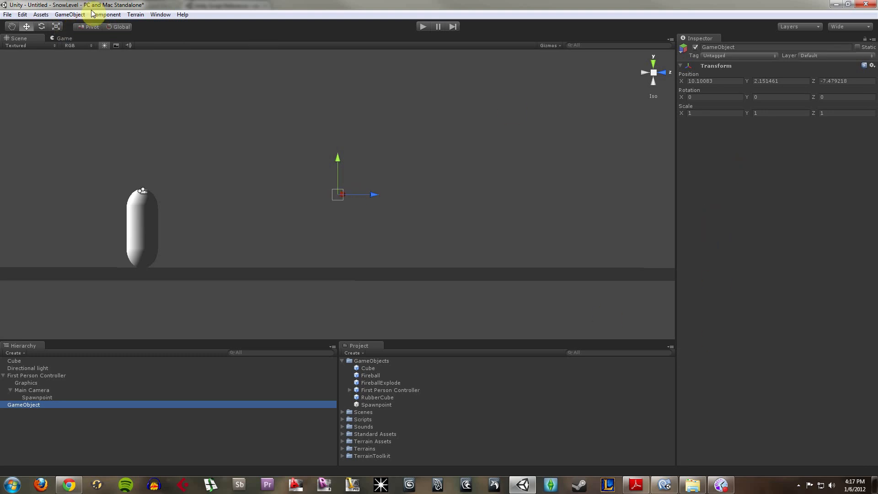
{"action": "left_click", "coordinate": [105, 15]}
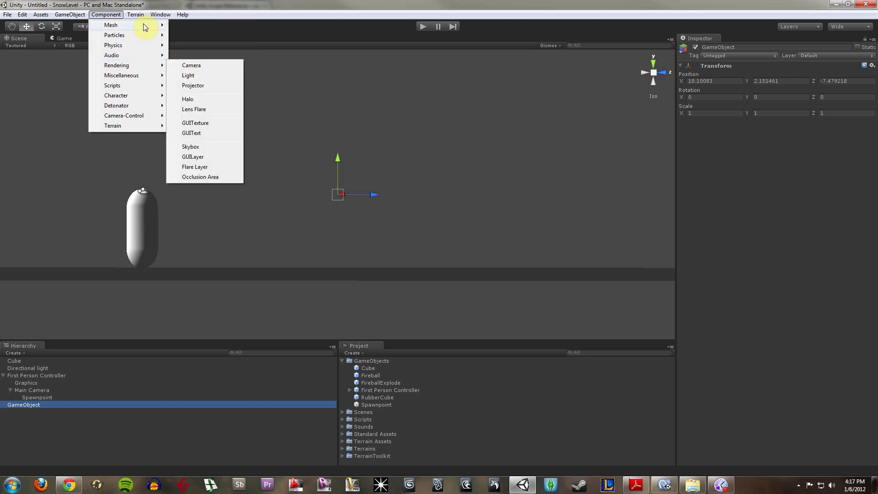
{"action": "mouse_move", "coordinate": [144, 25]}
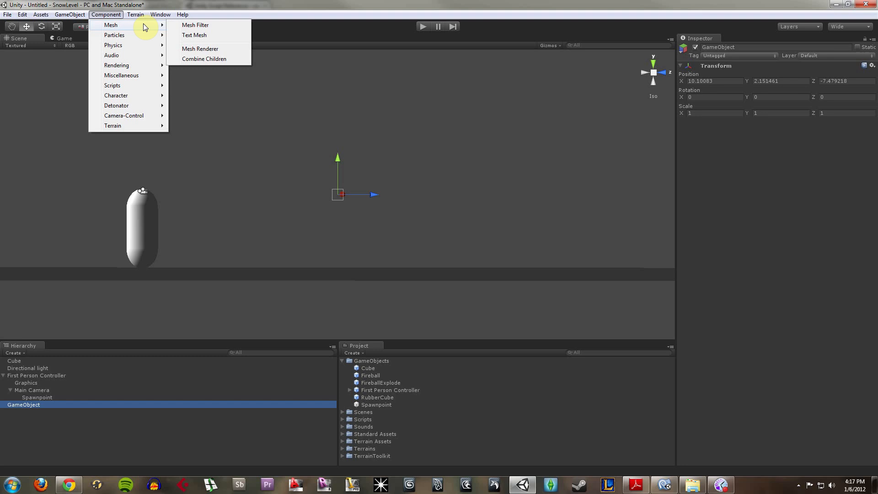
{"action": "mouse_move", "coordinate": [141, 54]}
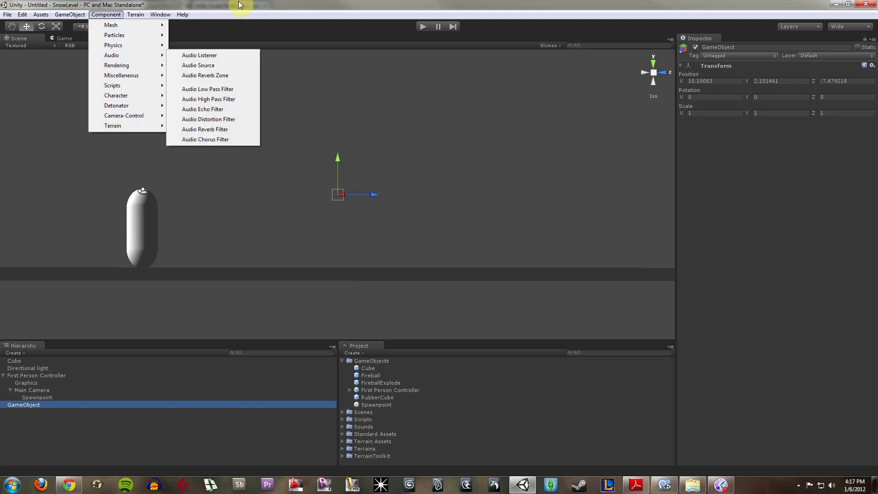
{"action": "left_click", "coordinate": [261, 3]}
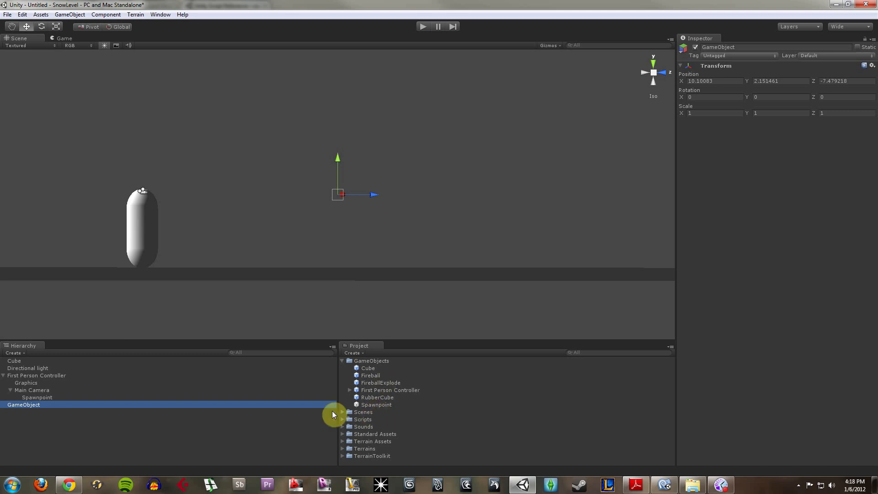
{"action": "key", "text": "Delete"}
{"action": "left_click", "coordinate": [372, 376]}
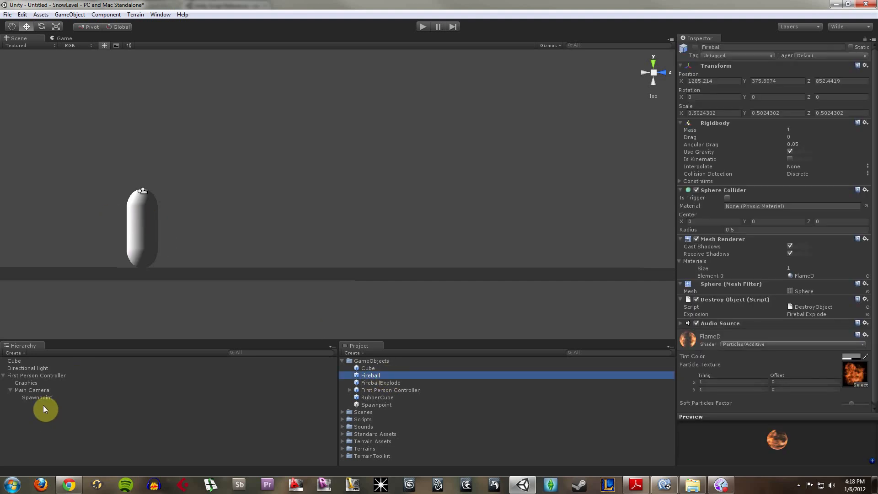
- Check First Person Controller's Projectile settings, and play the scene to test firing fireballs while walking and turning
{"action": "left_click", "coordinate": [49, 376]}
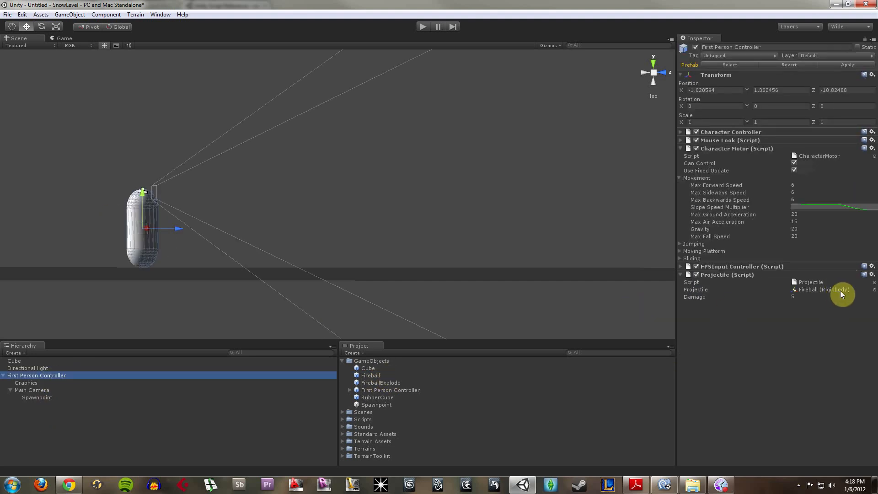
{"action": "left_click", "coordinate": [424, 26]}
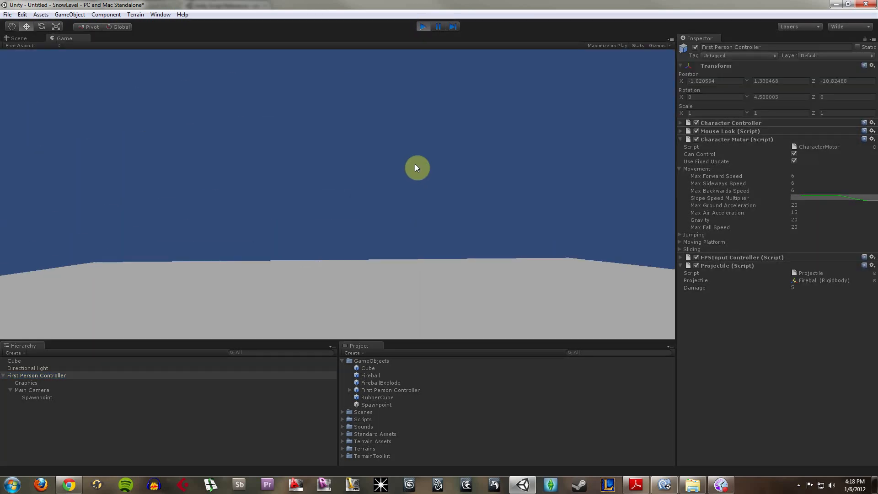
{"action": "left_click", "coordinate": [416, 164]}
{"action": "left_click", "coordinate": [442, 161]}
{"action": "key", "text": "w"}
{"action": "left_click", "coordinate": [455, 159]}
{"action": "left_click", "coordinate": [479, 168]}
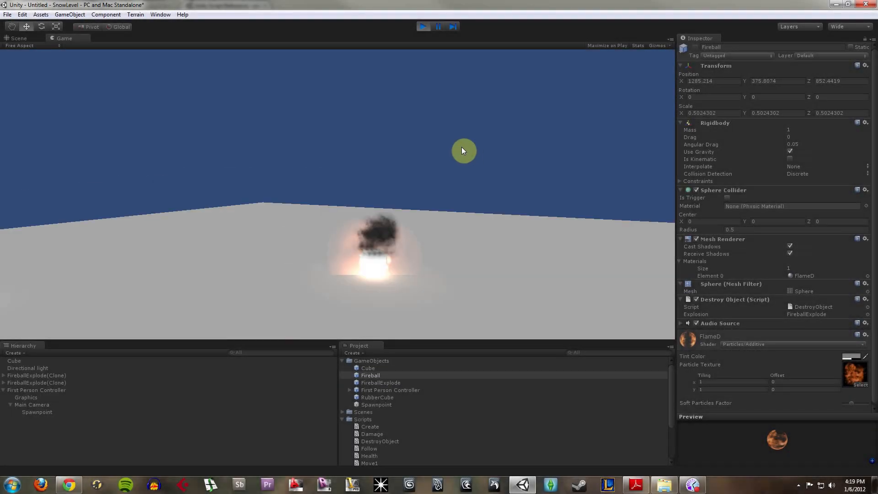
{"action": "left_click", "coordinate": [461, 147]}
{"action": "left_click", "coordinate": [510, 147]}
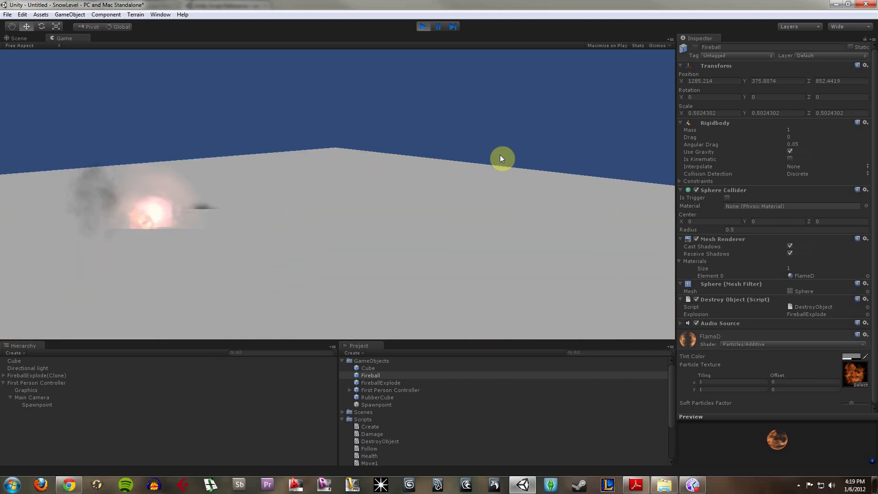
- Keep firing fireballs in different directions to examine their flight and explosions, and stop the play test
{"action": "left_click", "coordinate": [498, 121]}
{"action": "left_click", "coordinate": [498, 121]}
{"action": "left_click", "coordinate": [498, 121]}
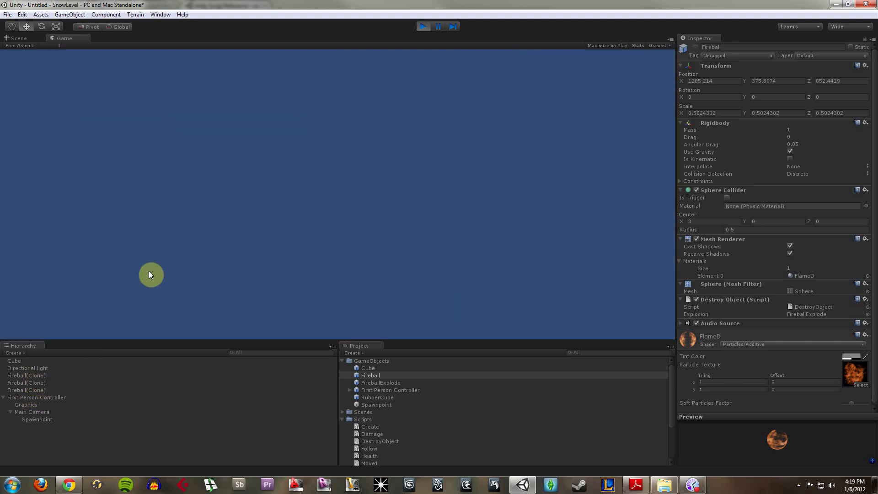
{"action": "left_click", "coordinate": [150, 314]}
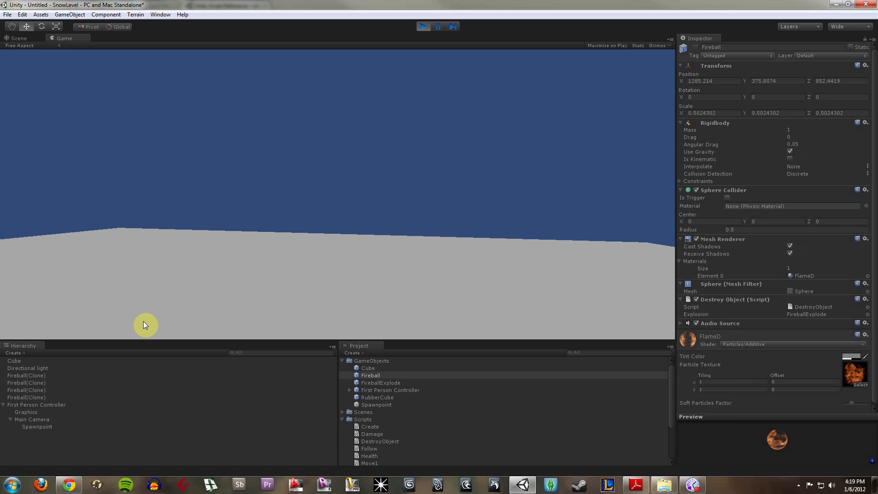
{"action": "left_click", "coordinate": [124, 320]}
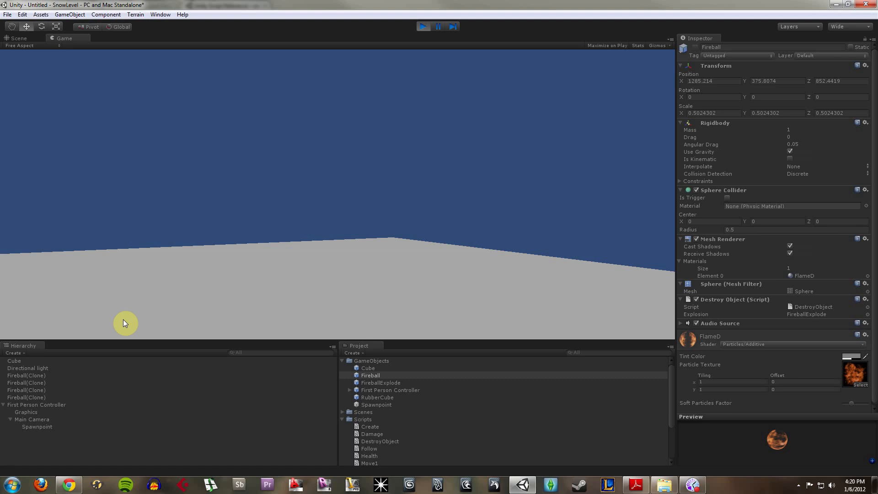
{"action": "left_click", "coordinate": [122, 320]}
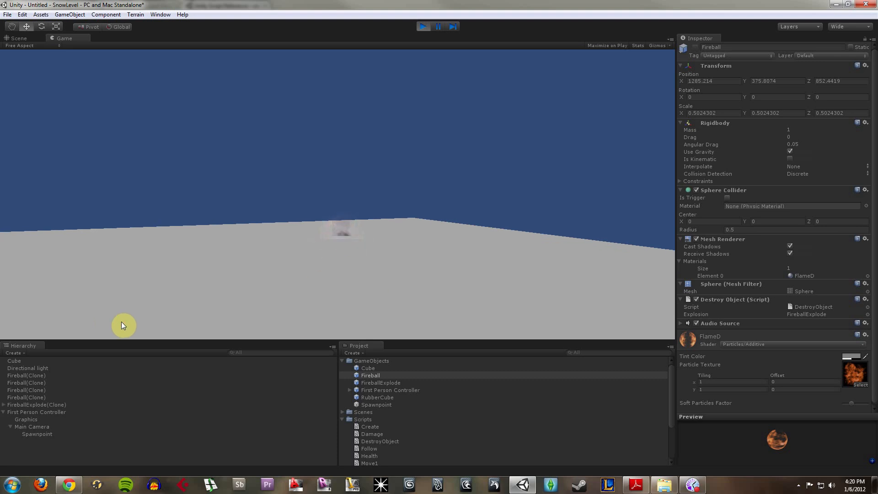
{"action": "left_click", "coordinate": [122, 325]}
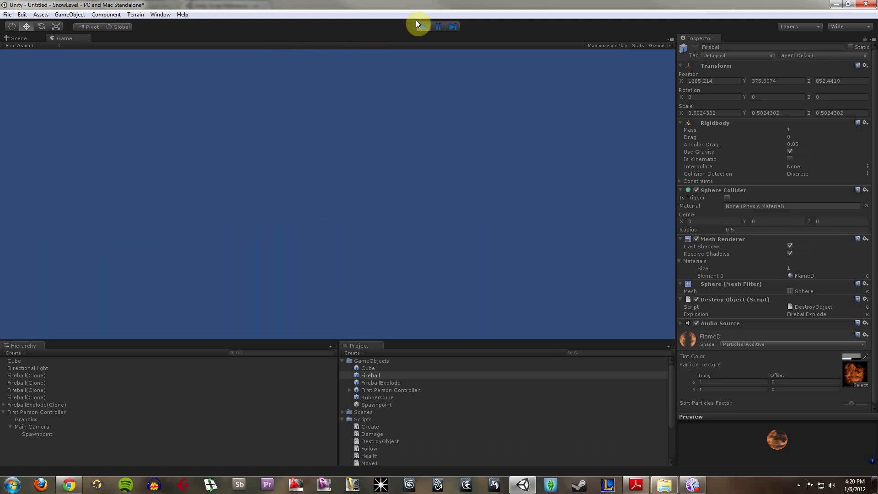
{"action": "left_click", "coordinate": [418, 26]}
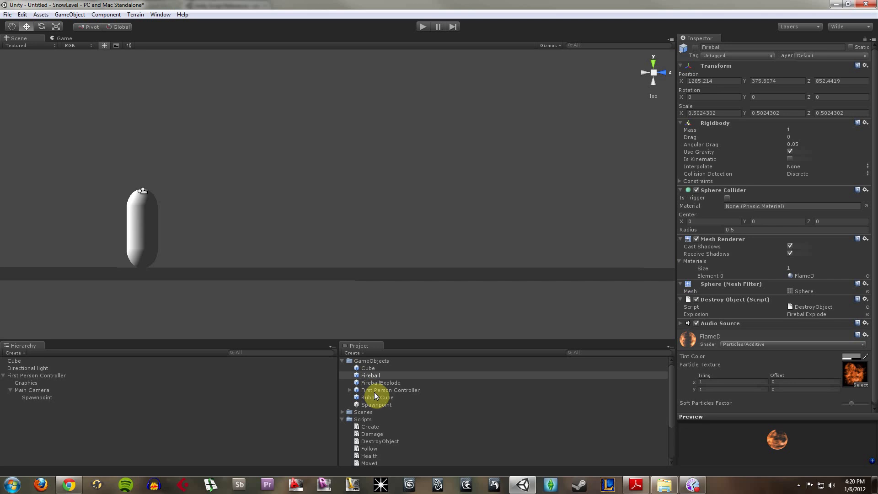
- Trace First Person Controller's Projectile reference to the Fireball prefab, and inspect its Audio Source and Destroy Object components
{"action": "left_click", "coordinate": [59, 375]}
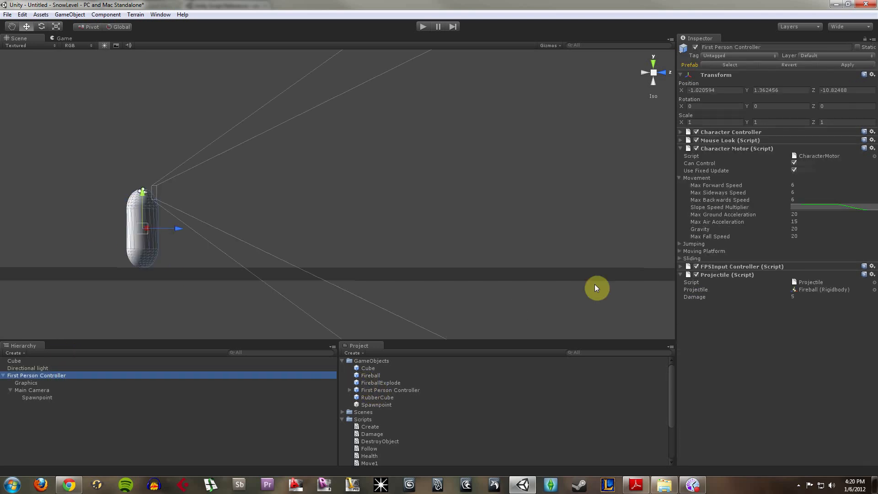
{"action": "left_click", "coordinate": [835, 290]}
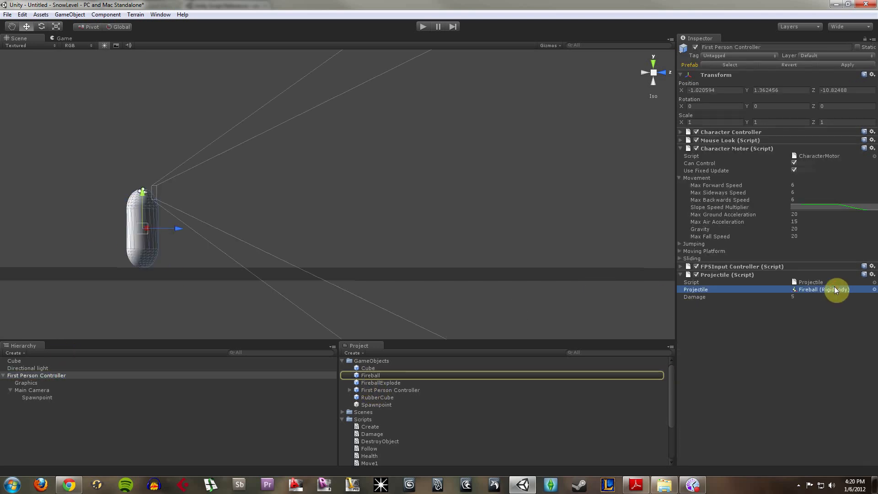
{"action": "left_click", "coordinate": [394, 375]}
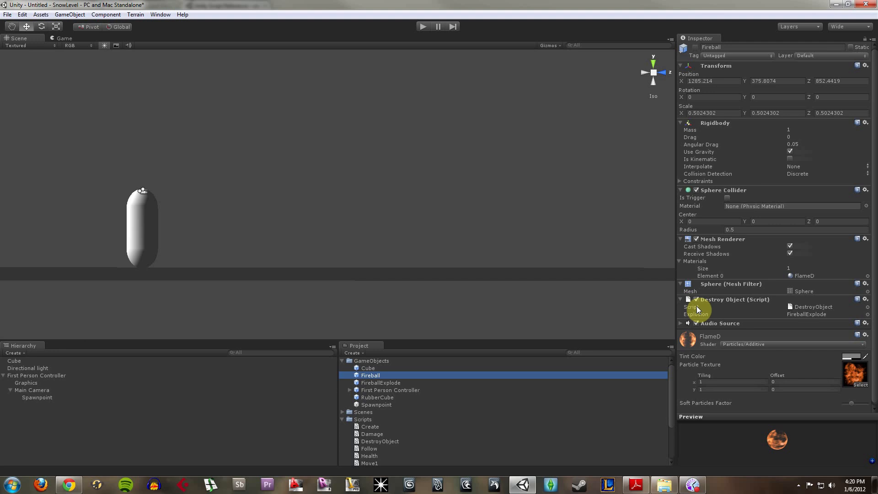
{"action": "left_click", "coordinate": [681, 323]}
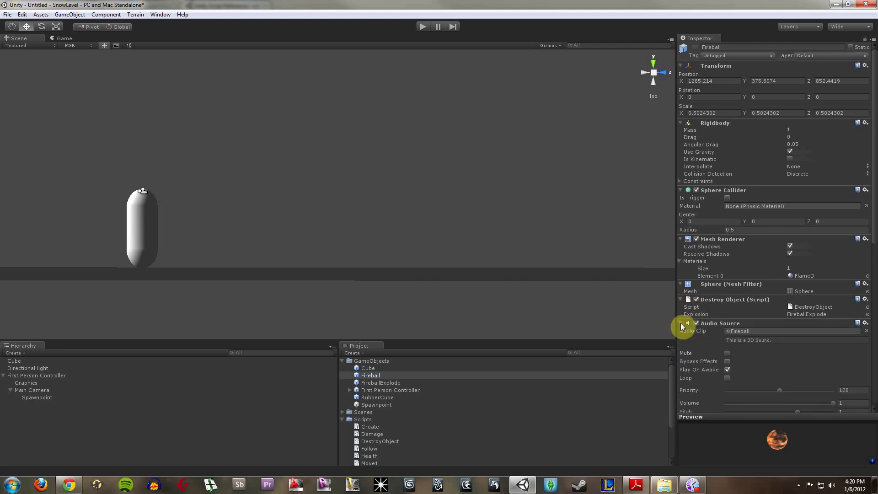
{"action": "left_click", "coordinate": [681, 323]}
{"action": "left_click", "coordinate": [723, 300]}
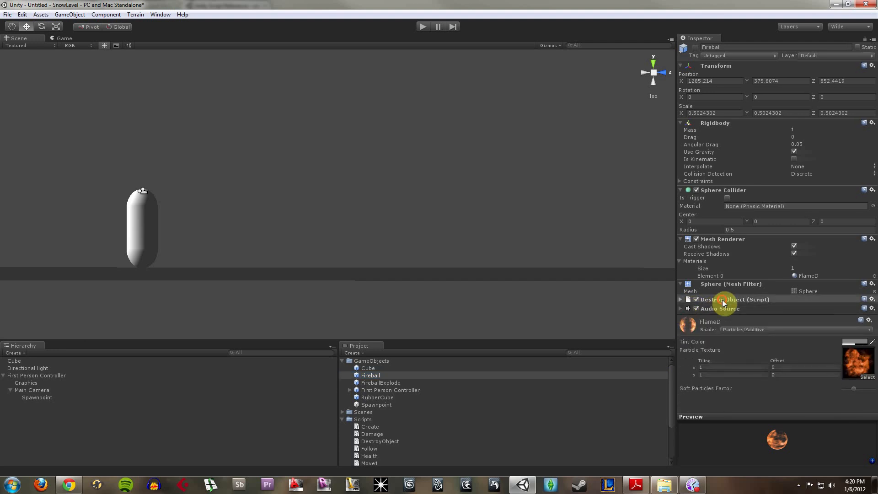
{"action": "left_click", "coordinate": [723, 300]}
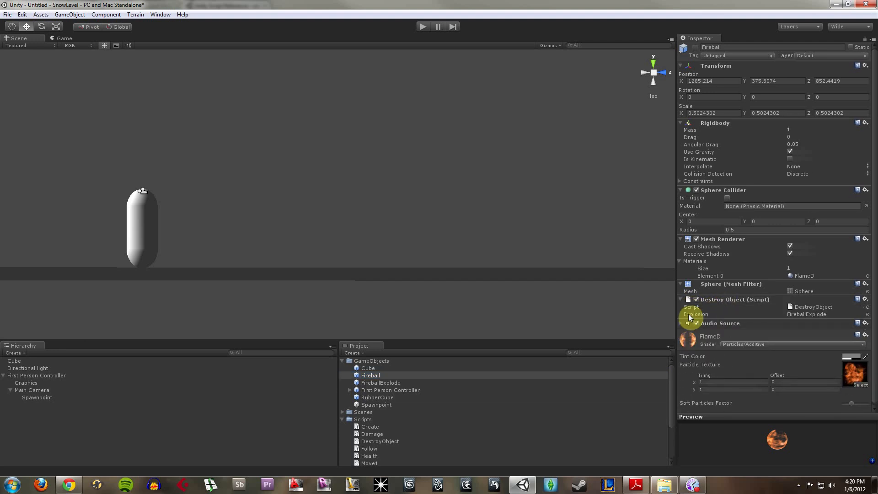
- Open the DestroyObject script in MonoDevelop, bring DestroyObject.js to the front, and move the editor window up
{"action": "left_click", "coordinate": [369, 441]}
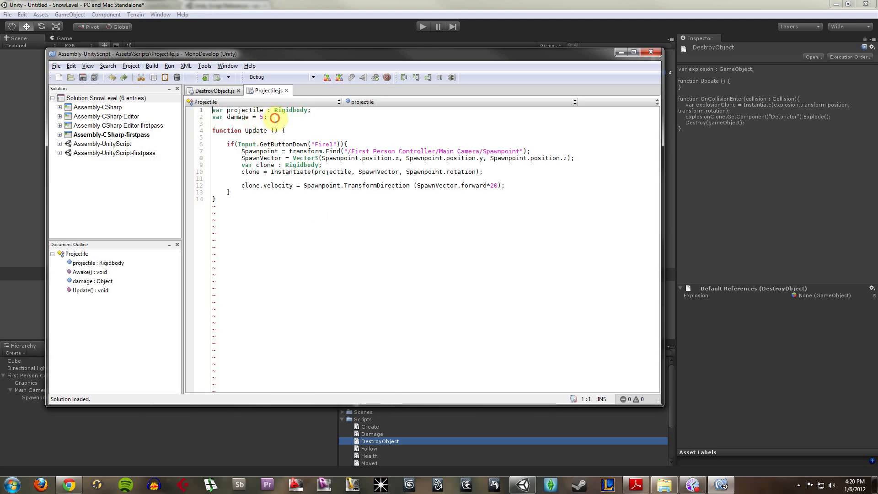
{"action": "left_click", "coordinate": [275, 118]}
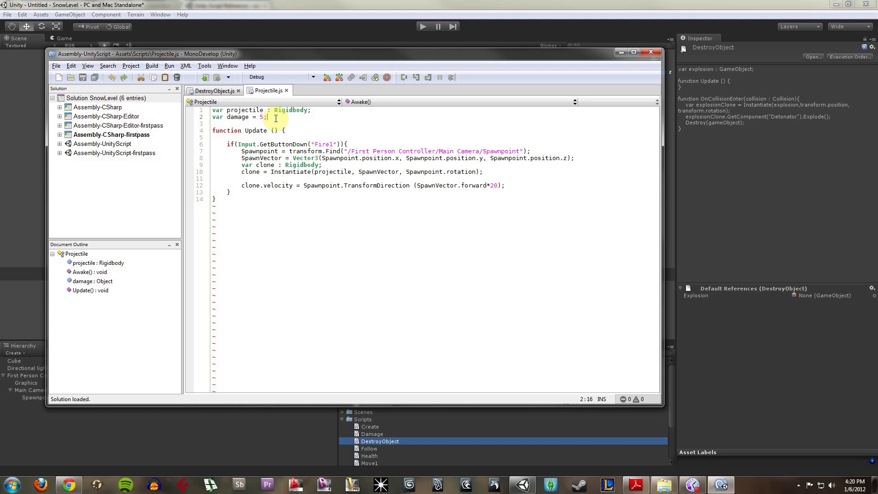
{"action": "left_click", "coordinate": [225, 91]}
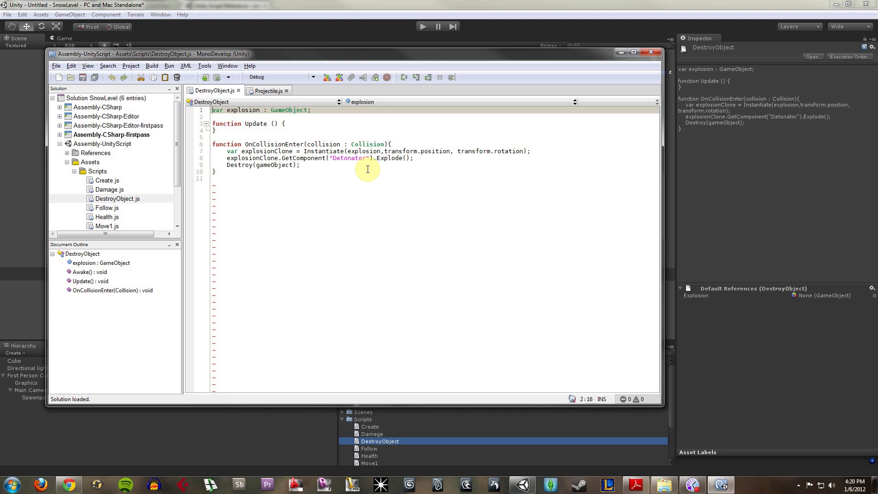
{"action": "left_click_drag", "start_coordinate": [386, 56], "coordinate": [455, 18]}
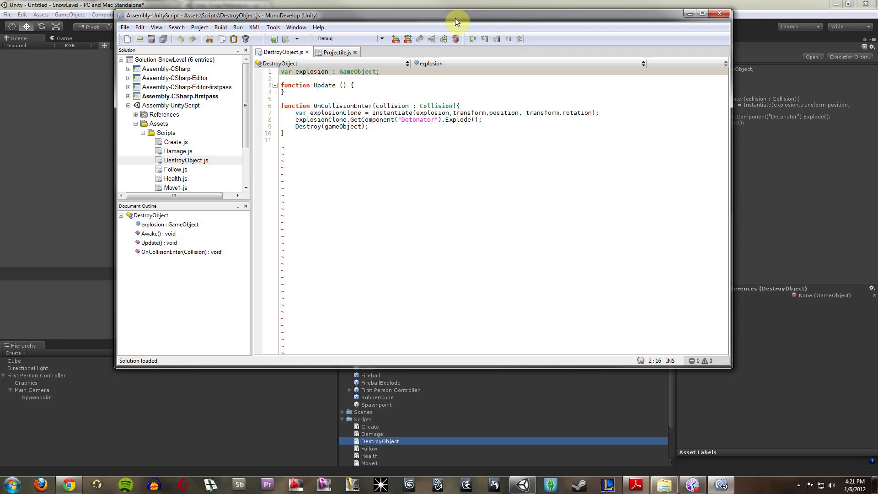
- Examine the explosion variable and the OnCollisionEnter function in DestroyObject.js, highlighting the Destroy(gameObject) line
{"action": "left_click", "coordinate": [391, 73]}
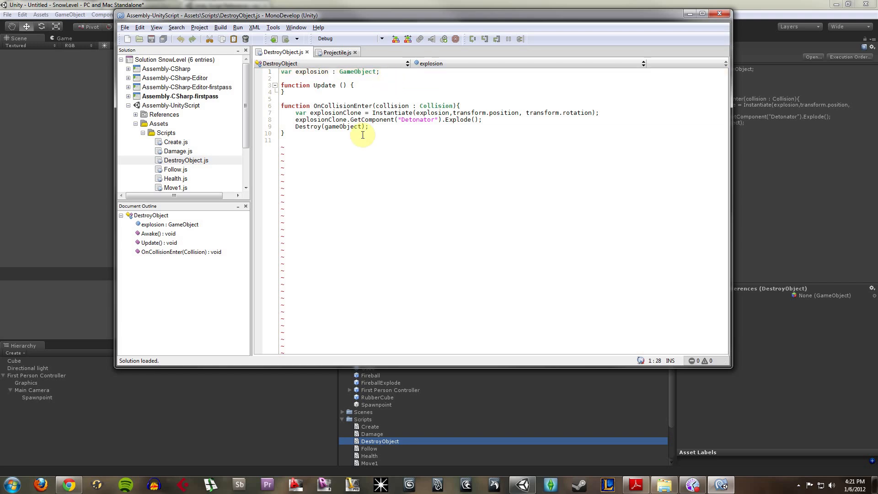
{"action": "left_click", "coordinate": [360, 105]}
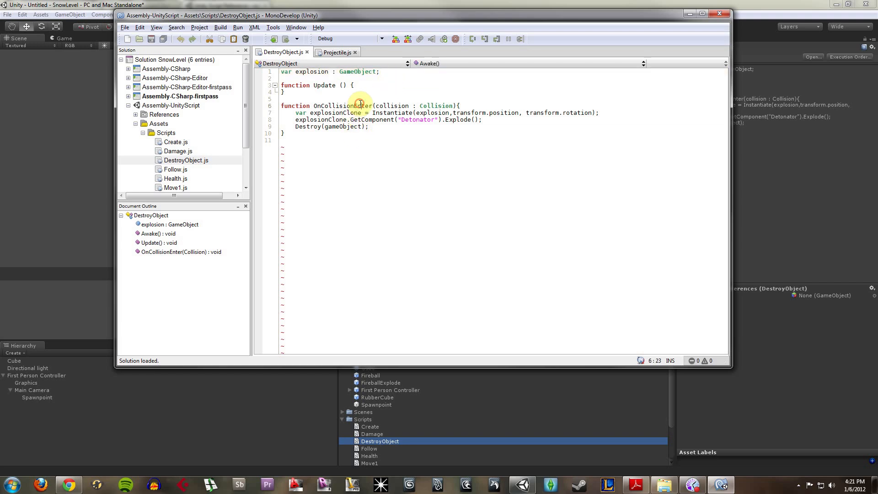
{"action": "left_click_drag", "start_coordinate": [314, 106], "coordinate": [376, 105]}
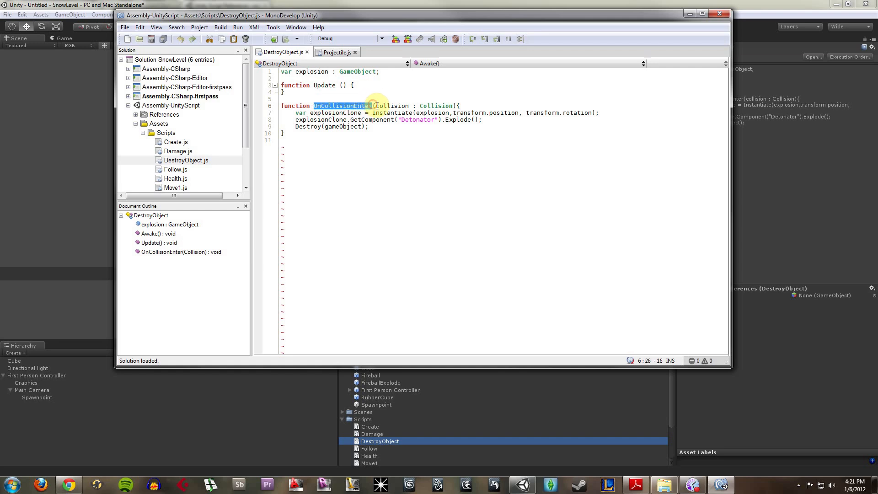
{"action": "left_click", "coordinate": [392, 107]}
{"action": "left_click", "coordinate": [384, 127]}
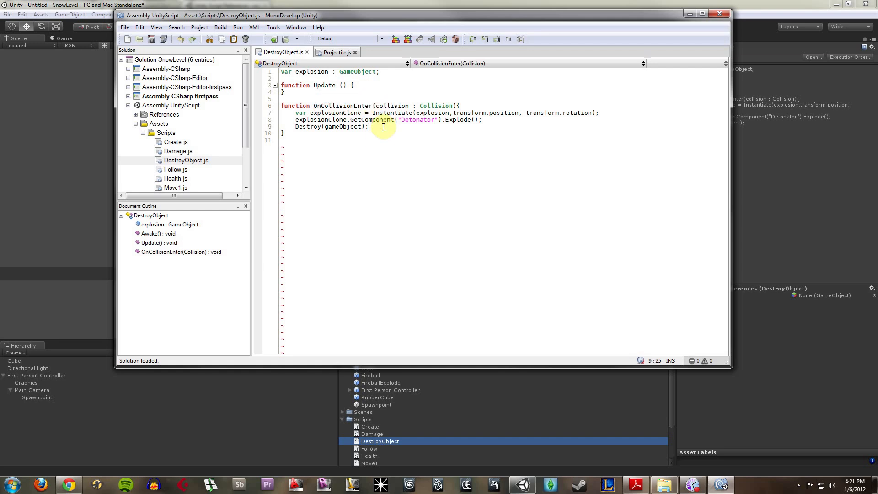
{"action": "key", "text": "shift+Home"}
{"action": "key", "text": "shift+Down"}
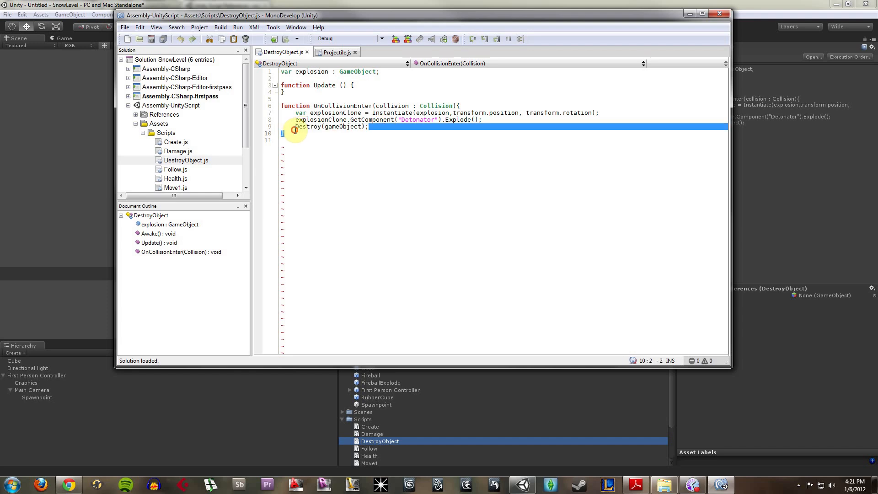
{"action": "left_click_drag", "start_coordinate": [296, 127], "coordinate": [368, 128]}
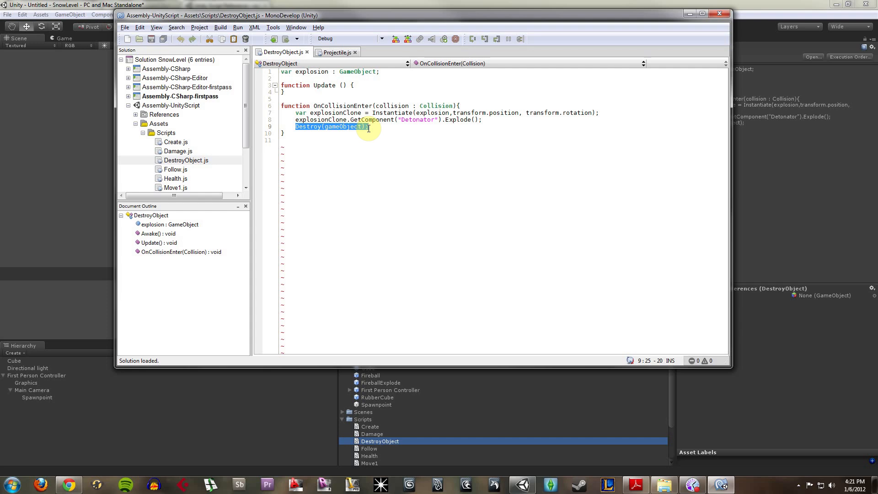
- Examine the lines that instantiate explosionClone and call Explode on its Detonator component, and minimize MonoDevelop to return to Unity
{"action": "left_click", "coordinate": [369, 129]}
{"action": "left_click", "coordinate": [314, 120]}
{"action": "mouse_move", "coordinate": [306, 113]}
{"action": "left_mouse_down"}
{"action": "mouse_move", "coordinate": [316, 114]}
{"action": "mouse_move", "coordinate": [308, 114]}
{"action": "left_mouse_up"}
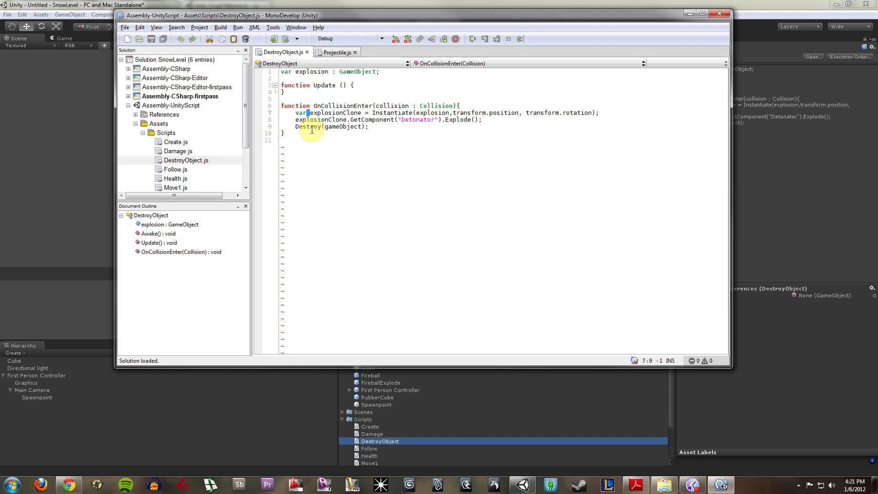
{"action": "left_click", "coordinate": [332, 120]}
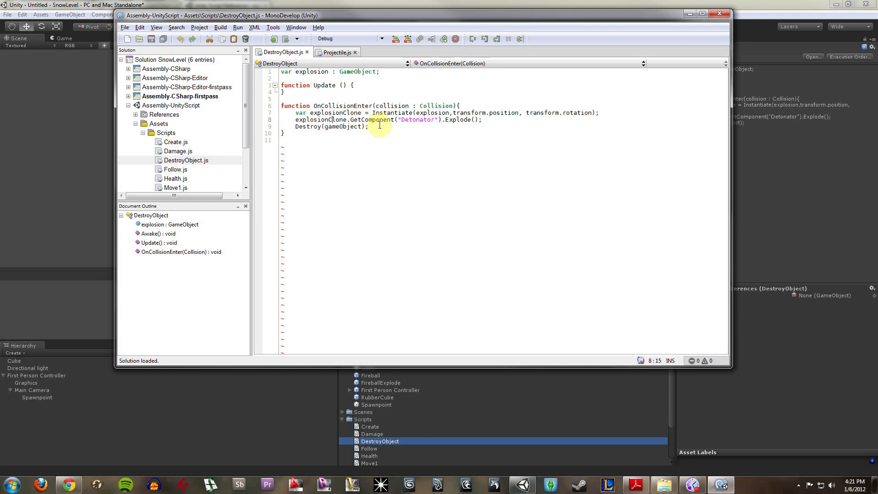
{"action": "left_click", "coordinate": [399, 119]}
{"action": "left_click", "coordinate": [612, 133]}
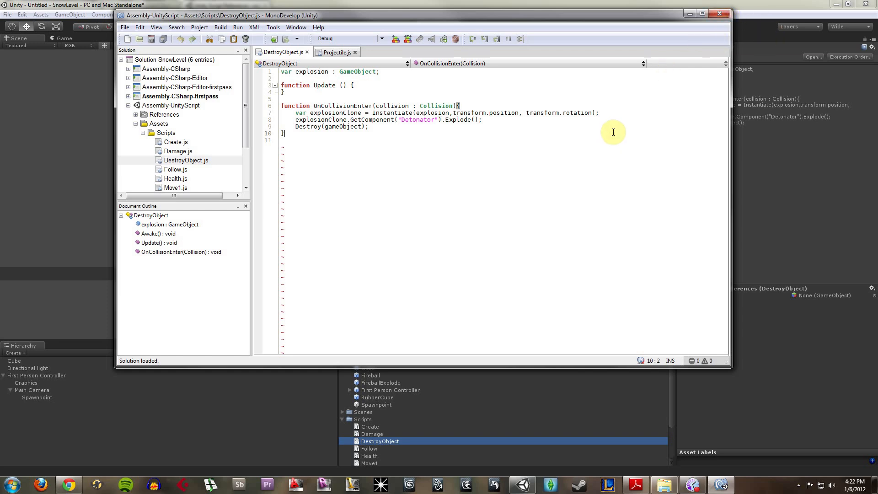
{"action": "left_click", "coordinate": [688, 13]}
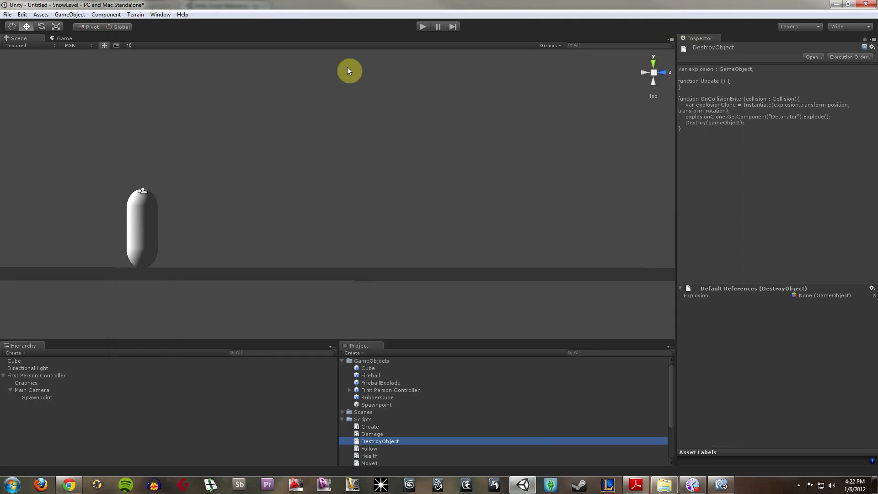
- Play the scene and fire several fireballs to test the collision explosions
{"action": "left_click", "coordinate": [425, 29]}
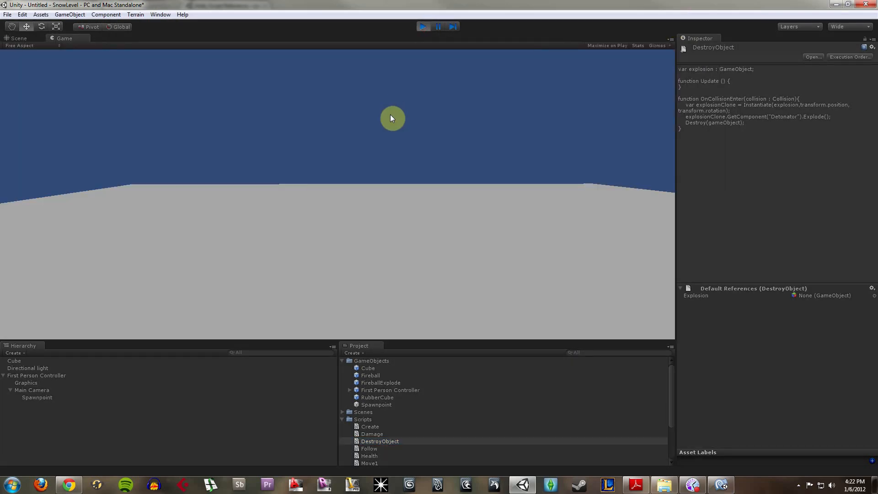
{"action": "left_click", "coordinate": [399, 117]}
{"action": "left_click", "coordinate": [410, 117]}
{"action": "left_click", "coordinate": [413, 108]}
{"action": "left_click", "coordinate": [412, 120]}
{"action": "left_click", "coordinate": [393, 110]}
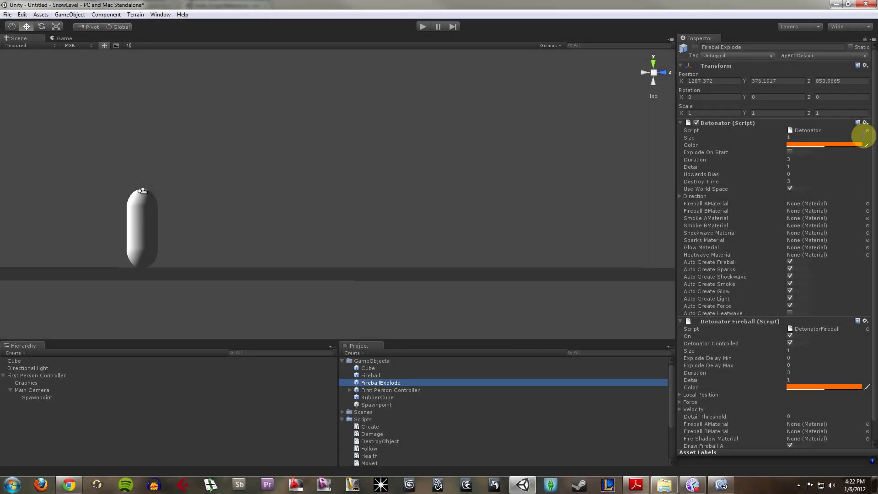
- Review the FireballExplode prefab's Detonator and Detonator Fireball settings, and run another short play test of firing
{"action": "left_click_drag", "start_coordinate": [874, 130], "coordinate": [877, 163]}
{"action": "left_click_drag", "start_coordinate": [877, 205], "coordinate": [877, 141]}
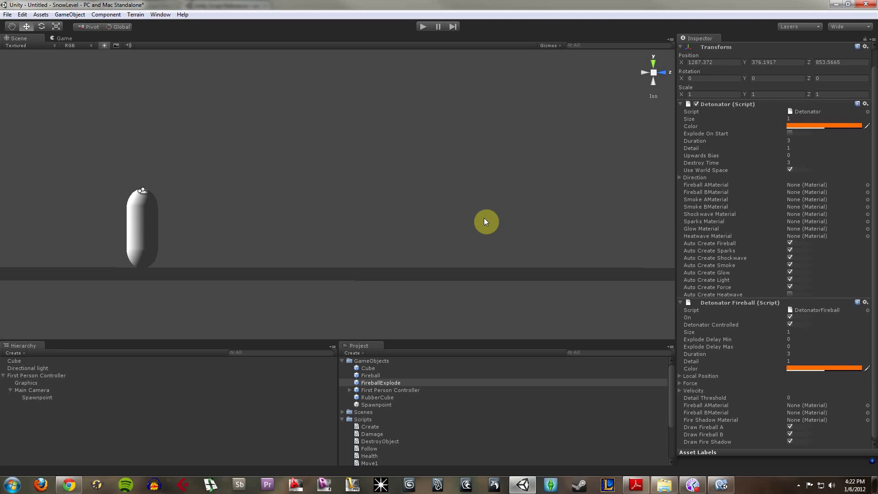
{"action": "left_click", "coordinate": [426, 27]}
{"action": "left_click", "coordinate": [397, 178]}
{"action": "left_click", "coordinate": [423, 173]}
{"action": "left_click", "coordinate": [423, 173]}
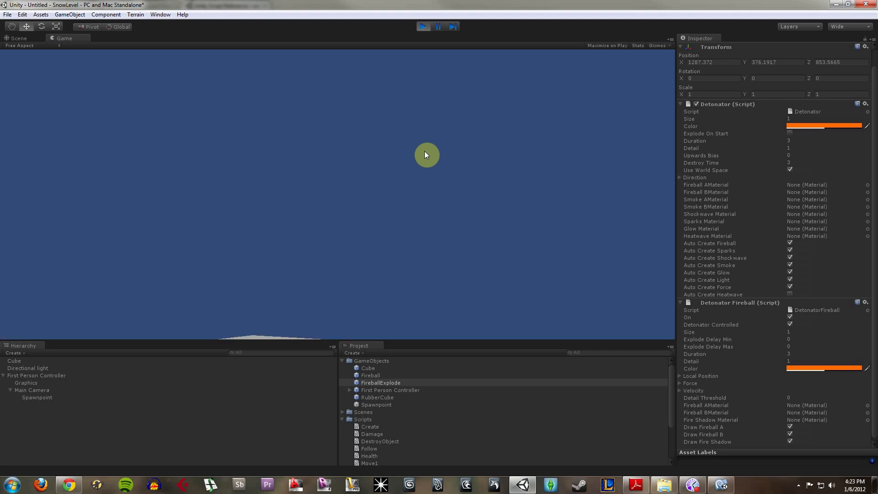
{"action": "left_click", "coordinate": [422, 28]}
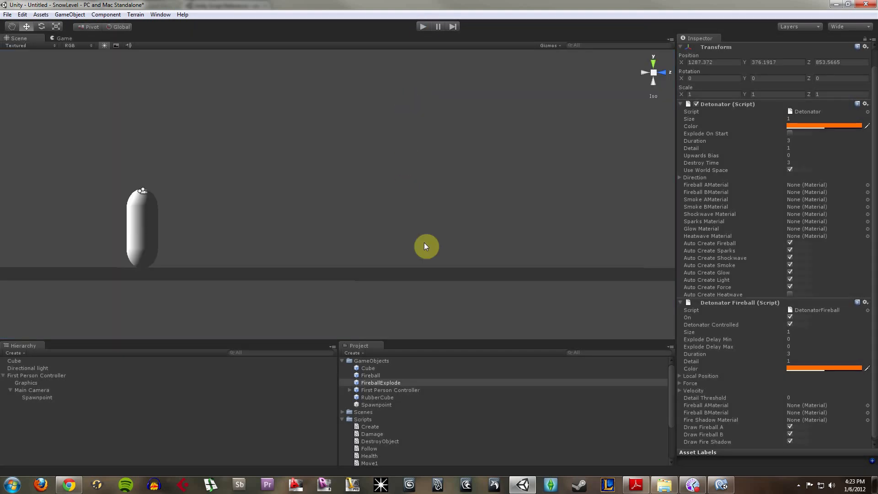